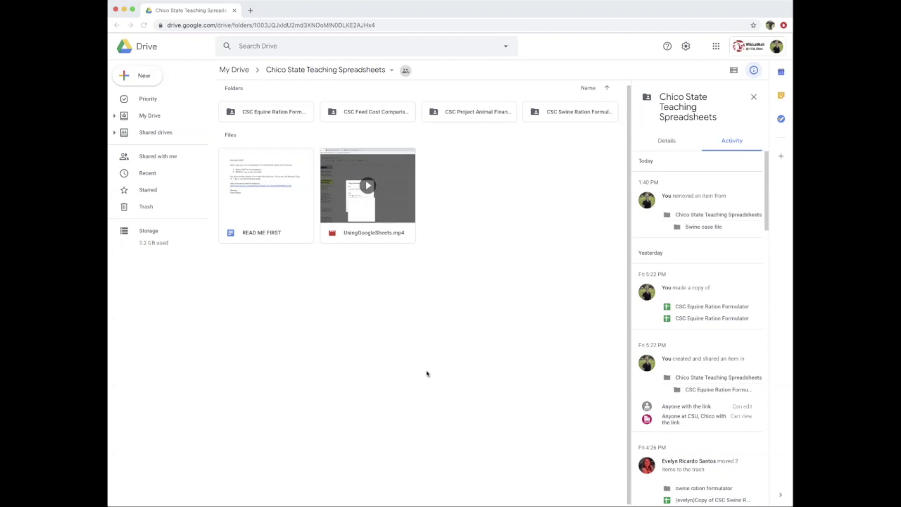
Select the READ ME FIRST document so its details and activity appear.
{"action": "left_click", "coordinate": [277, 223]}
{"action": "double_click", "coordinate": [277, 223]}
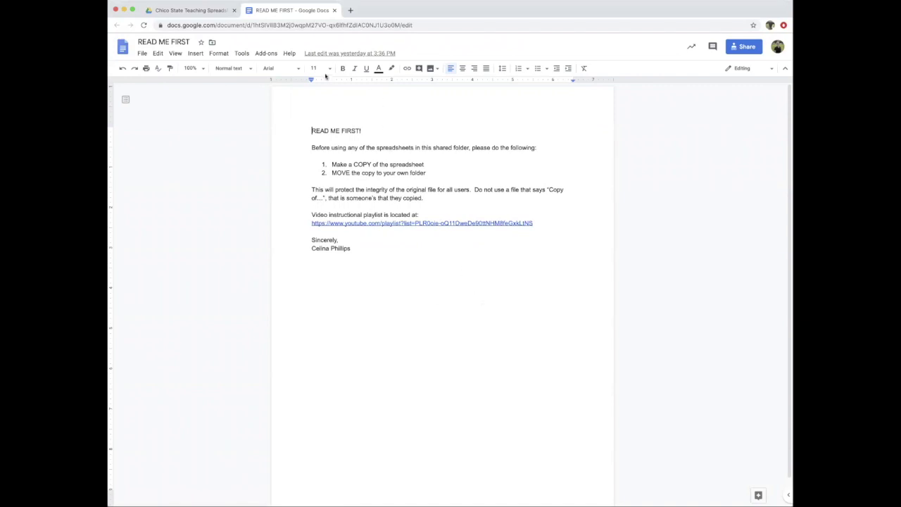
{"action": "left_click", "coordinate": [334, 10]}
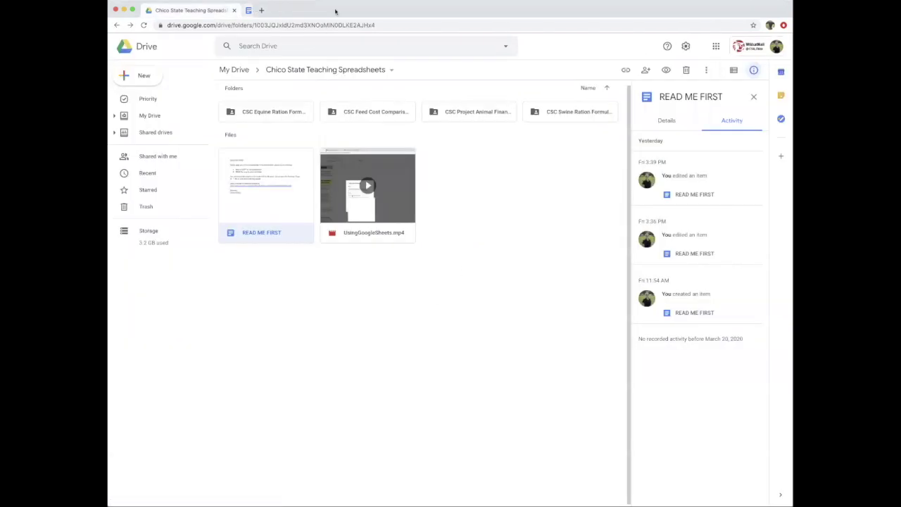
Remove the leftover 'Copy of' file from the CSC Equine Ration Formulator folder.
{"action": "double_click", "coordinate": [284, 113]}
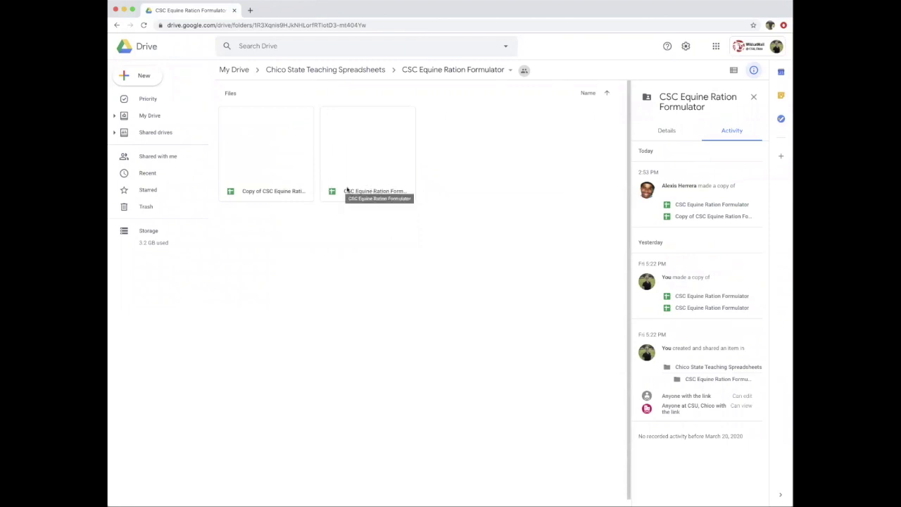
{"action": "left_click", "coordinate": [296, 185]}
{"action": "left_click", "coordinate": [685, 71]}
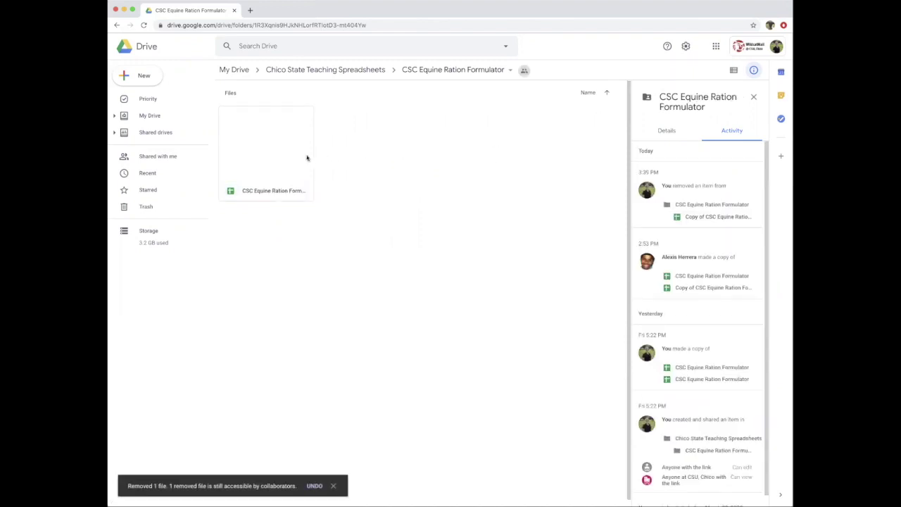
Close the details panel and open the original CSC Equine Ration Formulator spreadsheet.
{"action": "left_click", "coordinate": [267, 180]}
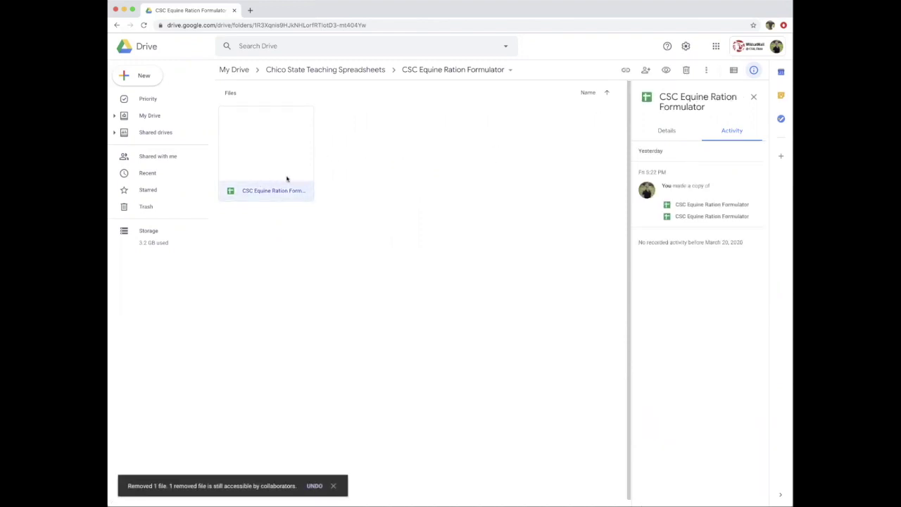
{"action": "left_click", "coordinate": [753, 97]}
{"action": "double_click", "coordinate": [281, 165]}
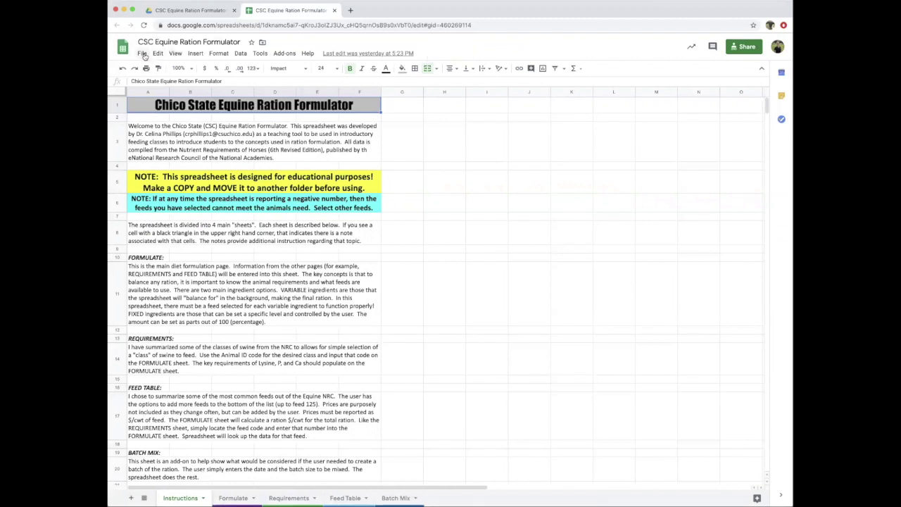
Start a copy of the spreadsheet with My Drive chosen as its destination folder.
{"action": "left_click", "coordinate": [143, 54]}
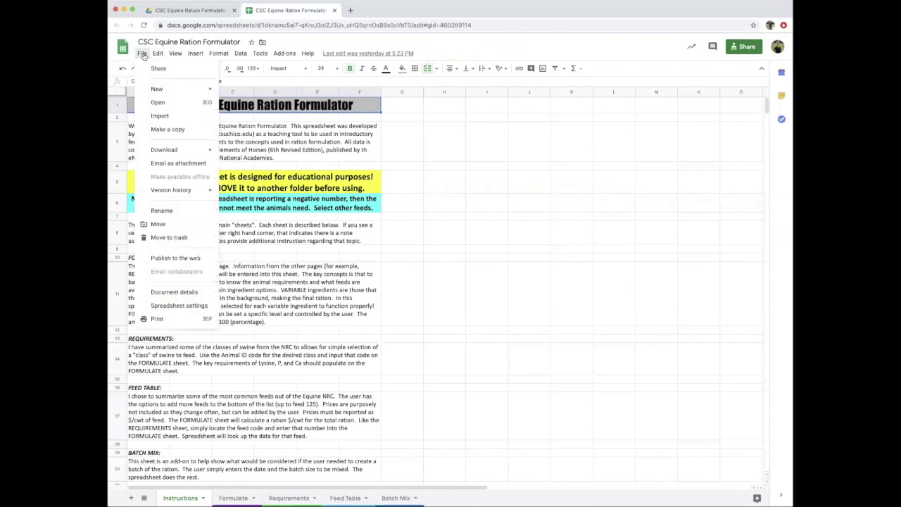
{"action": "left_click", "coordinate": [169, 129]}
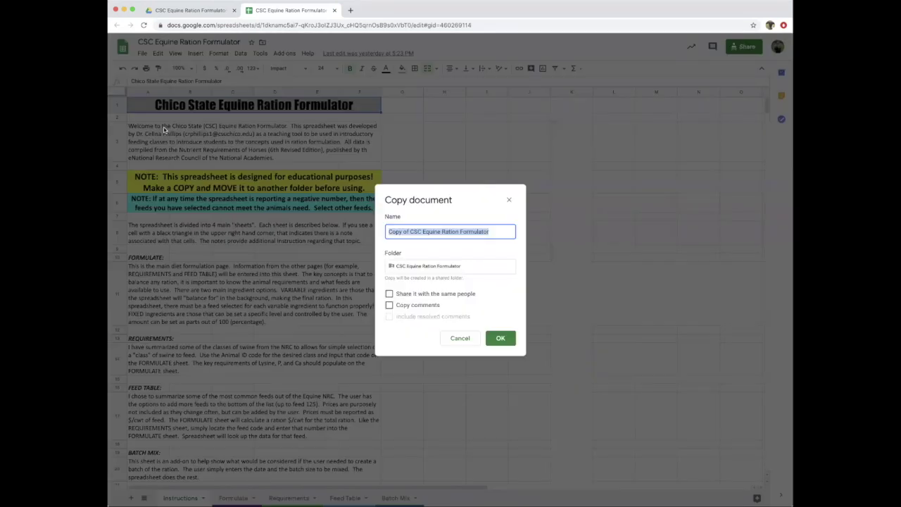
{"action": "left_click", "coordinate": [417, 268]}
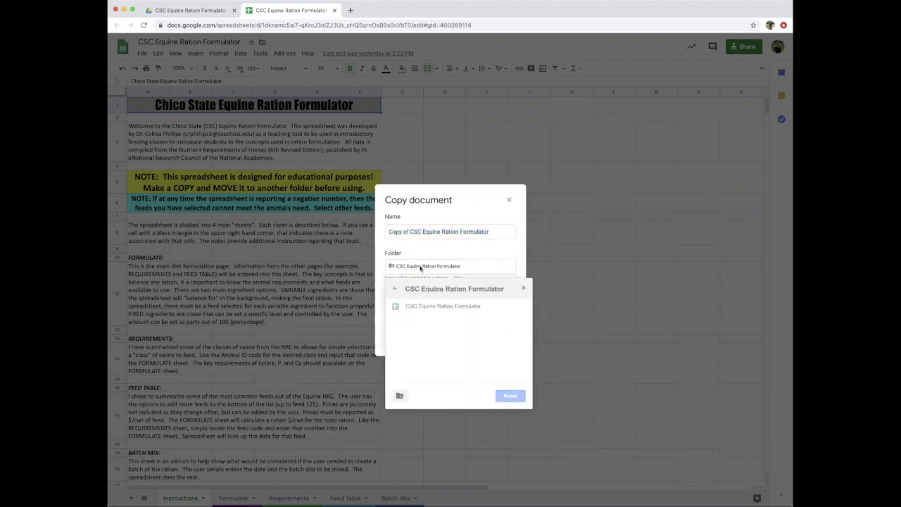
{"action": "left_click", "coordinate": [396, 291]}
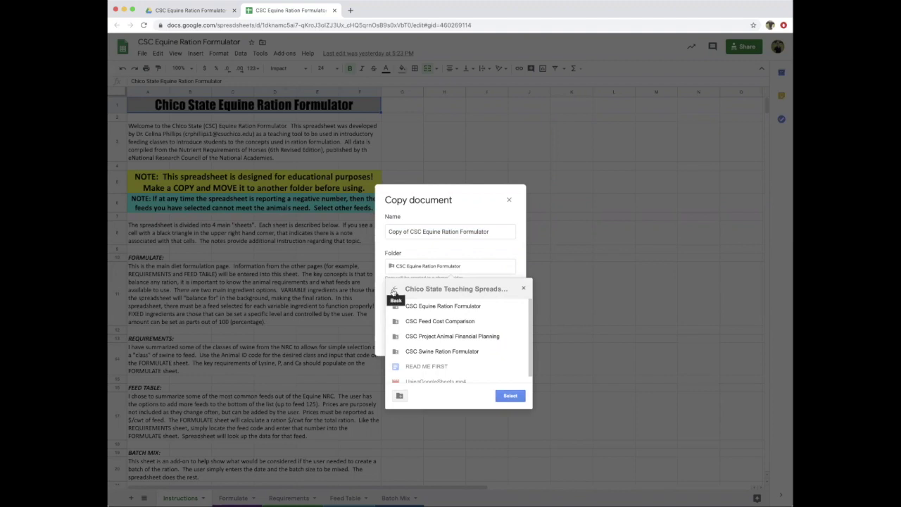
{"action": "left_click", "coordinate": [395, 292]}
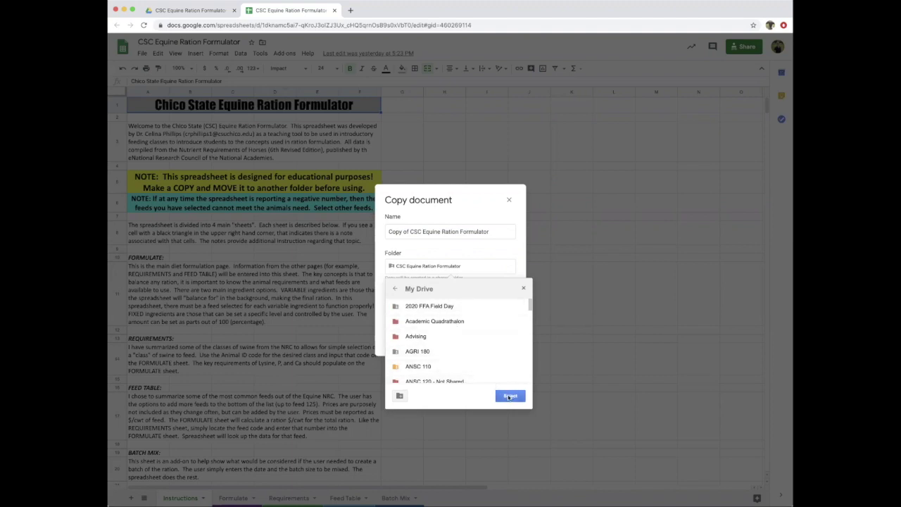
{"action": "left_click", "coordinate": [509, 397]}
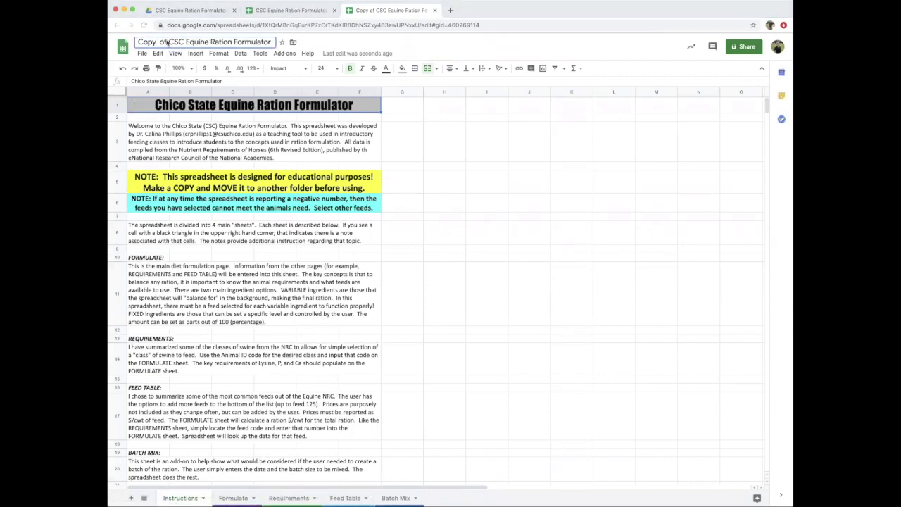
Replace the 'Copy of' title prefix with 'Swinging CP', naming it 'Swinging CP CSC Equine Ration Formulator'.
{"action": "left_click_drag", "start_coordinate": [169, 42], "coordinate": [136, 42]}
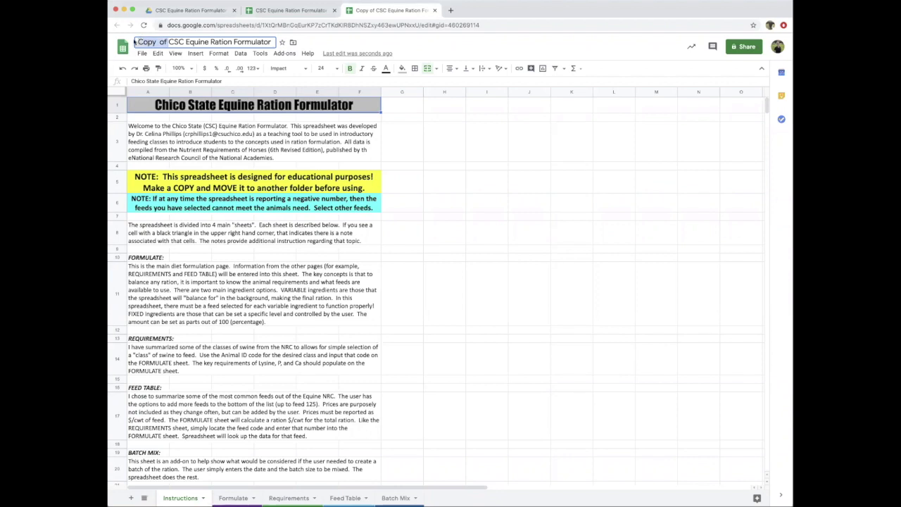
{"action": "type", "text": "Celina"}
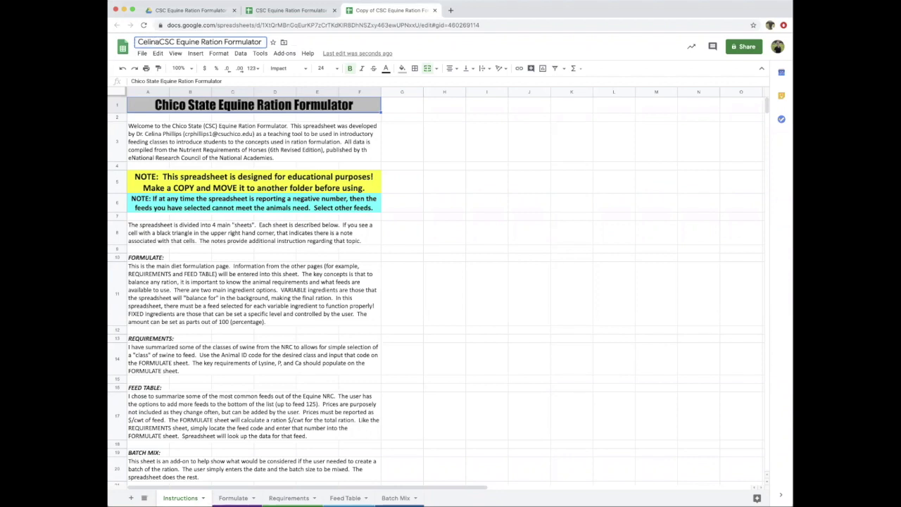
{"action": "type", "text": "s"}
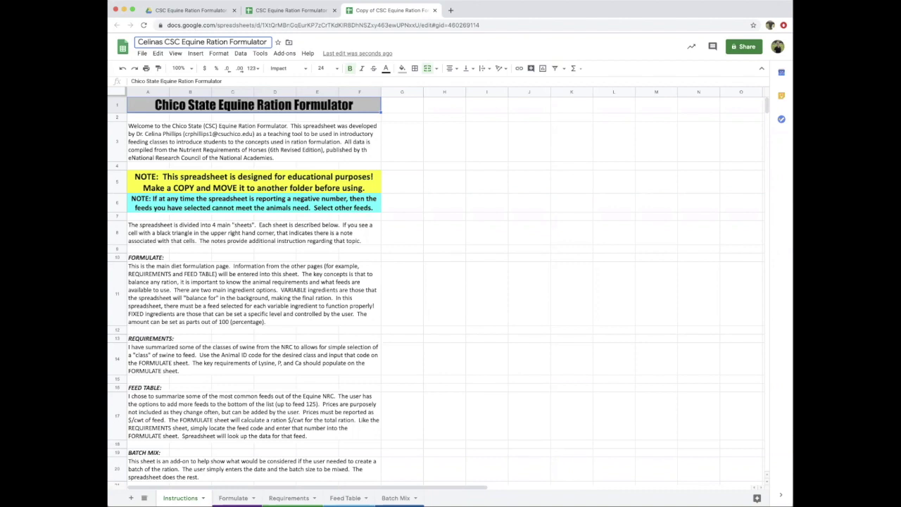
{"action": "key", "text": "BackSpace"}
{"action": "key", "text": "BackSpace"}
{"action": "key", "text": "BackSpace"}
{"action": "key", "text": "BackSpace"}
{"action": "key", "text": "BackSpace"}
{"action": "key", "text": "BackSpace"}
{"action": "key", "text": "BackSpace"}
{"action": "key", "text": "BackSpace"}
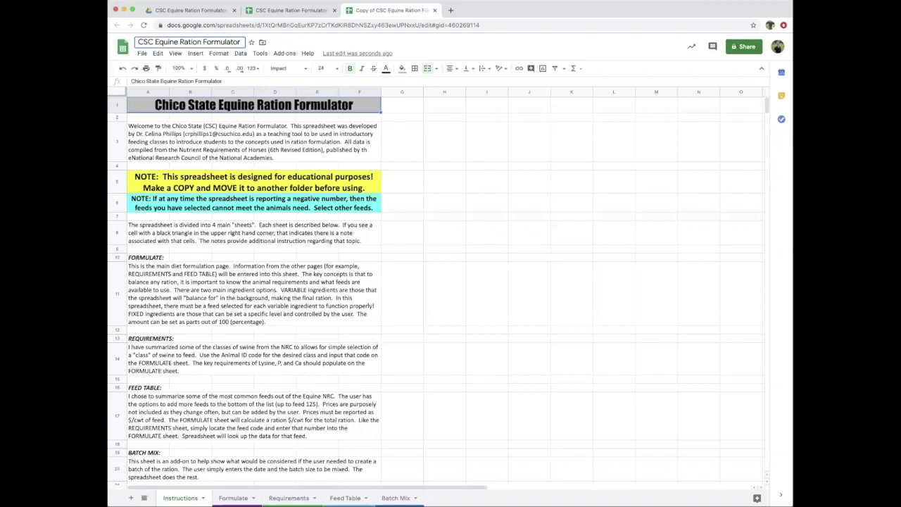
{"action": "type", "text": "Swin"}
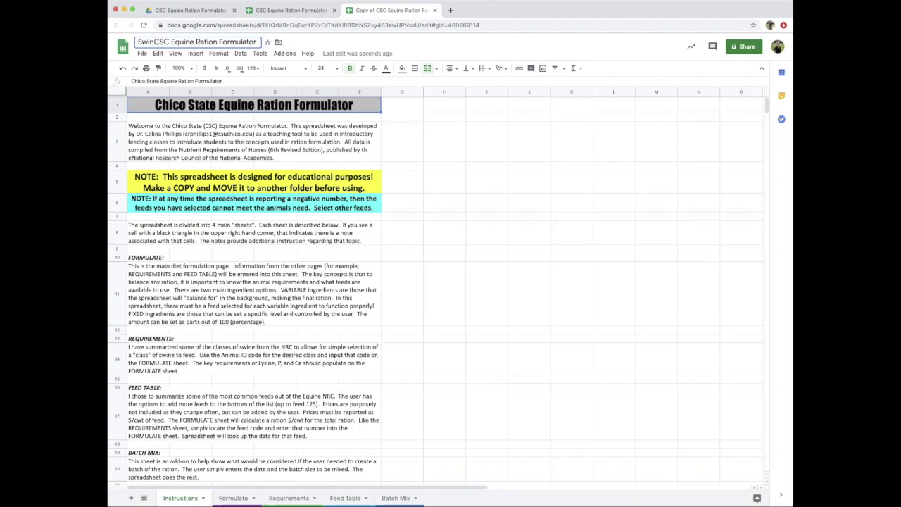
{"action": "type", "text": "g"}
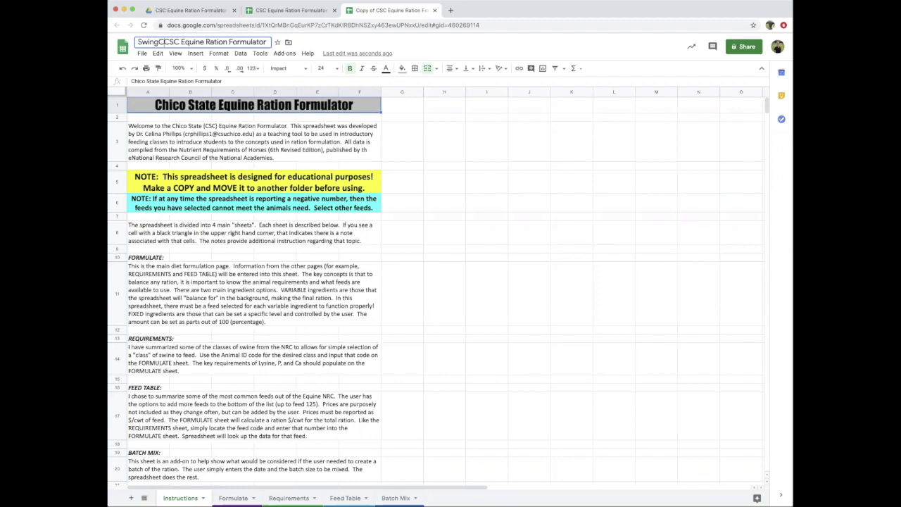
{"action": "type", "text": "ing CP"}
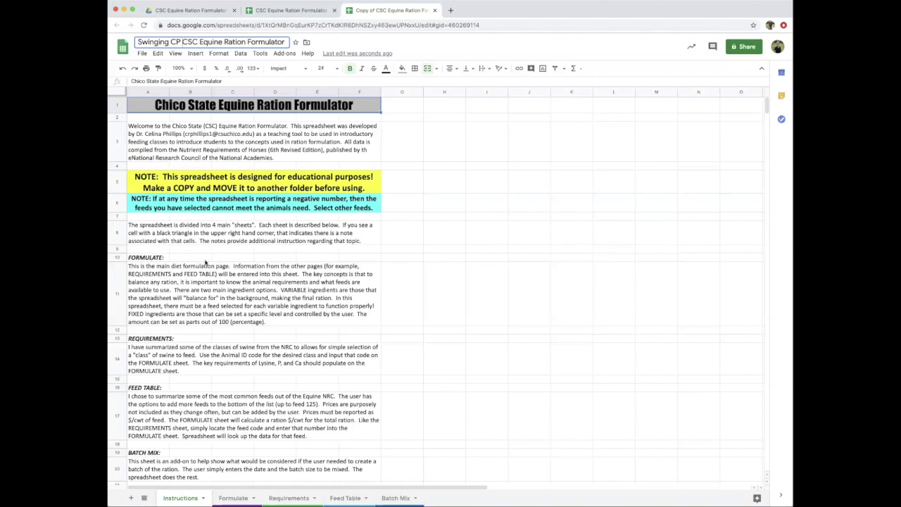
{"action": "scroll", "coordinate": [217, 279], "scroll_direction": "down", "scroll_amount": 2}
{"action": "scroll", "coordinate": [216, 280], "scroll_direction": "up", "scroll_amount": 2}
Review the blank Formulate sheet, then switch to the Requirements sheet.
{"action": "left_click", "coordinate": [233, 497]}
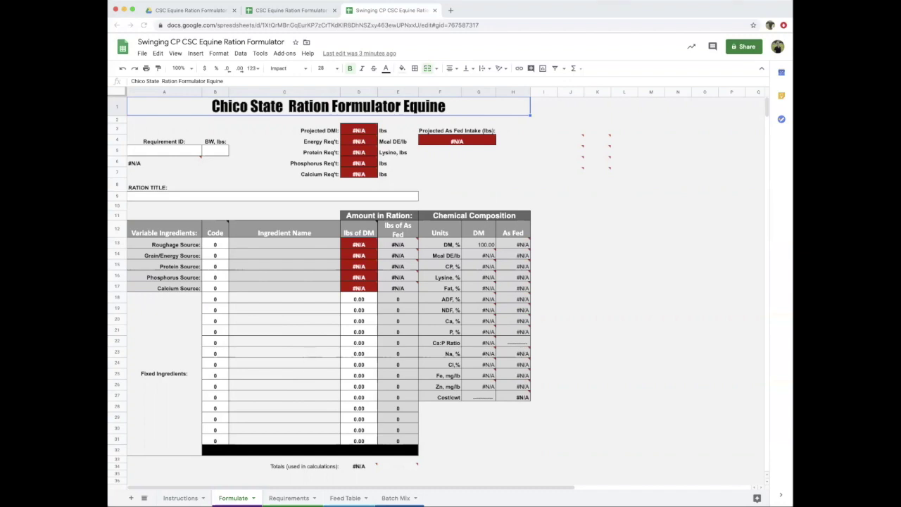
{"action": "left_click", "coordinate": [289, 498]}
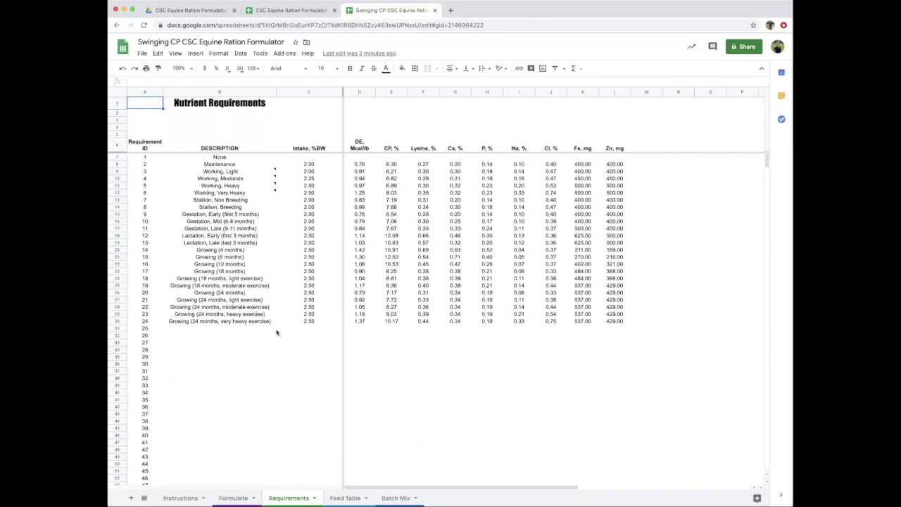
{"action": "scroll", "coordinate": [275, 370], "scroll_direction": "down", "scroll_amount": 3}
{"action": "scroll", "coordinate": [275, 370], "scroll_direction": "down", "scroll_amount": 9}
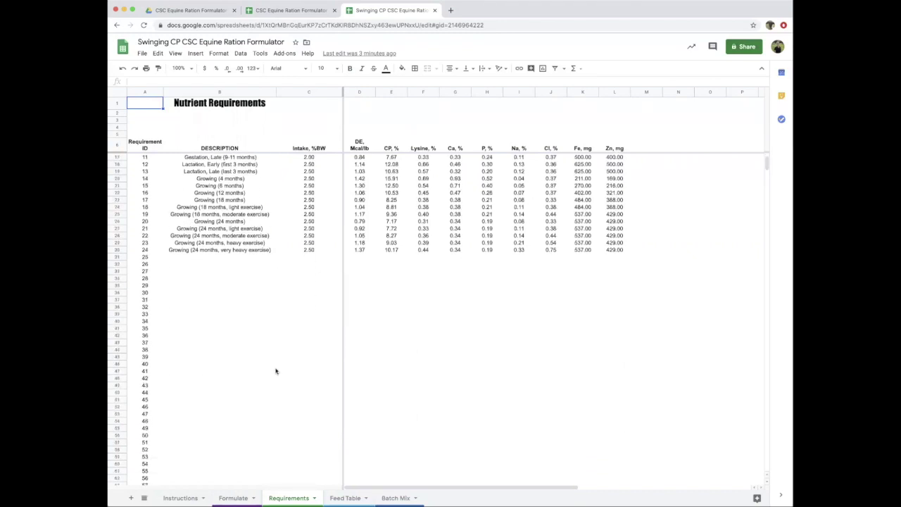
{"action": "scroll", "coordinate": [275, 370], "scroll_direction": "up", "scroll_amount": 10}
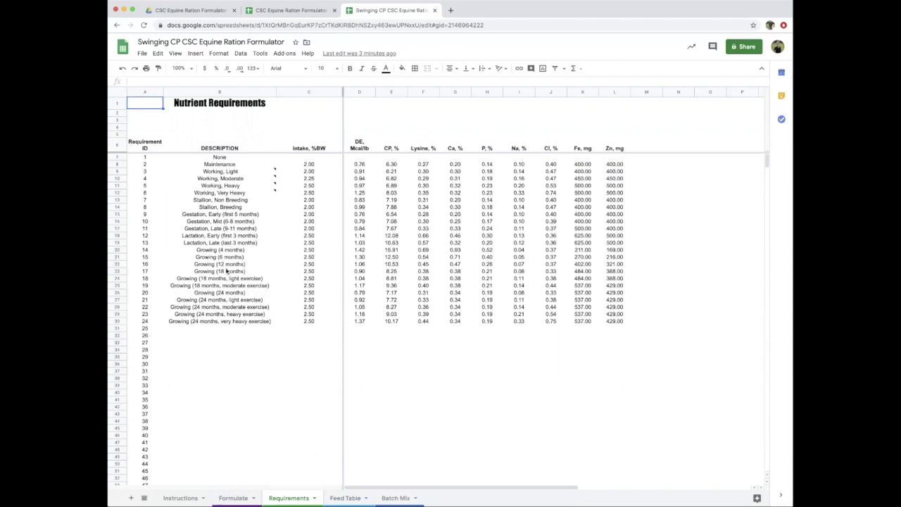
{"action": "mouse_move", "coordinate": [226, 185]}
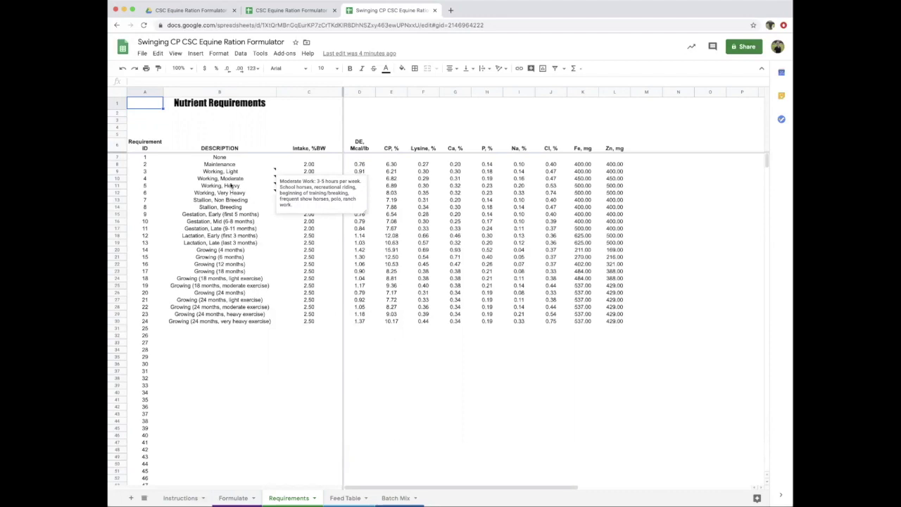
{"action": "left_click", "coordinate": [230, 186]}
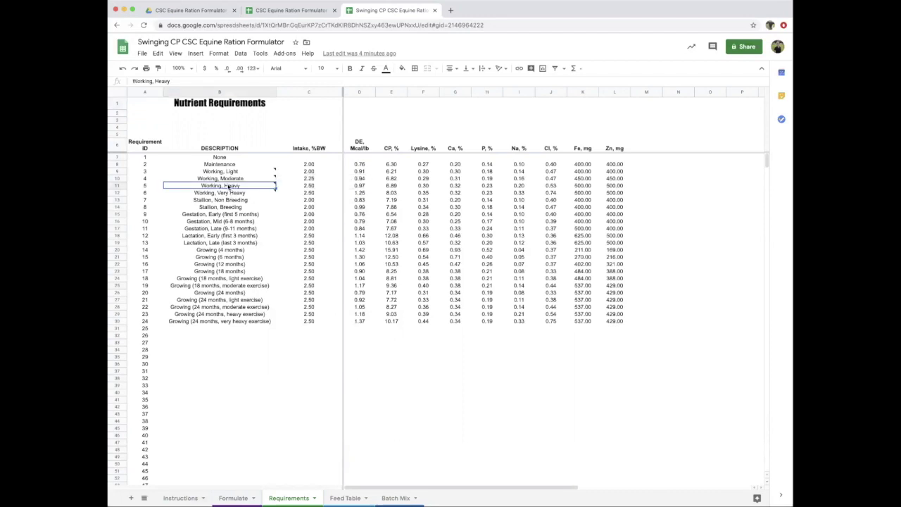
{"action": "left_click", "coordinate": [146, 186]}
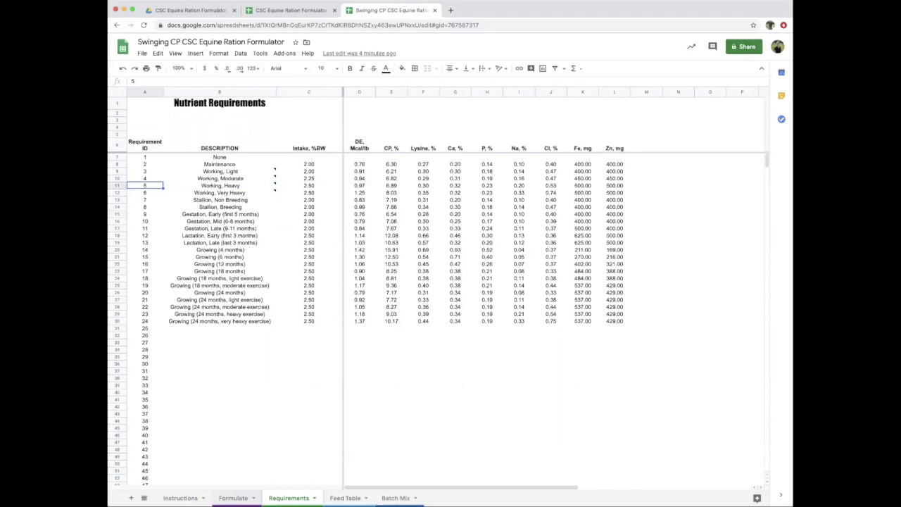
Enter Requirement ID 5 (Working, Heavy) in cell A5 of the Formulate sheet.
{"action": "left_click", "coordinate": [233, 497]}
{"action": "left_click", "coordinate": [181, 150]}
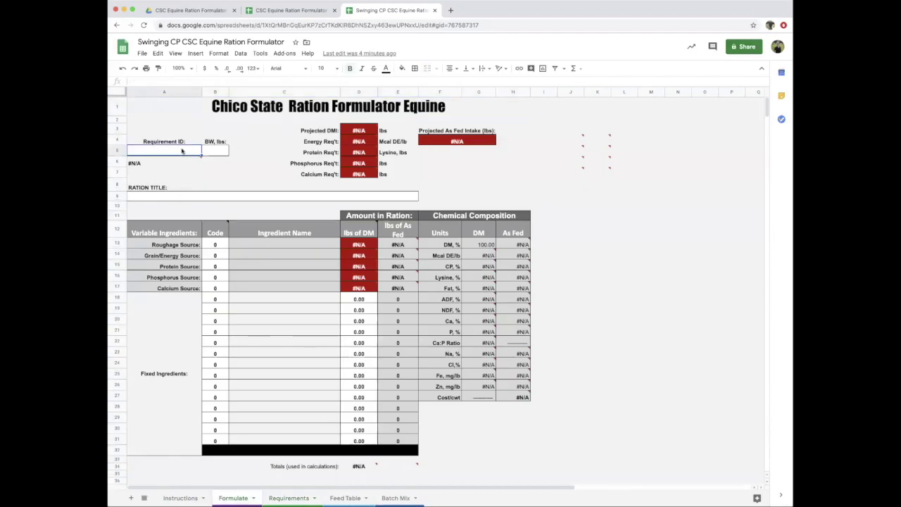
{"action": "type", "text": "5"}
{"action": "key", "text": "Return"}
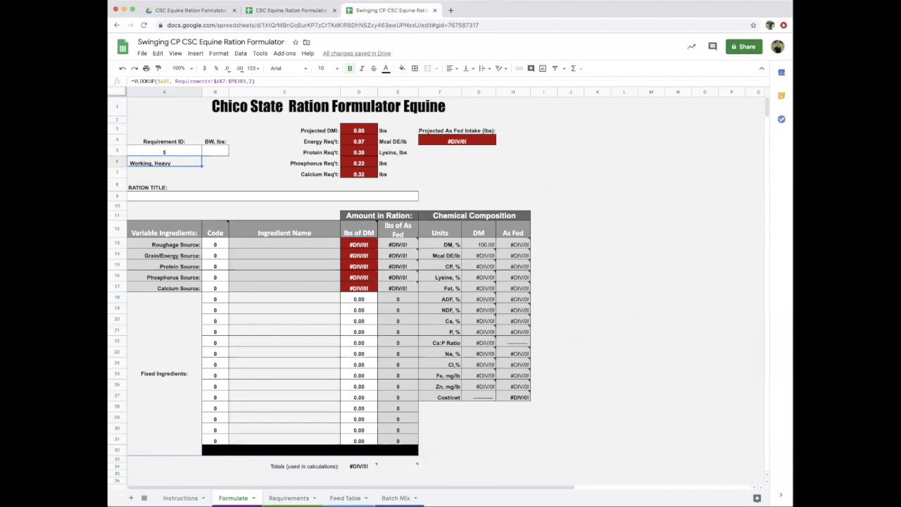
{"action": "scroll", "coordinate": [233, 181], "scroll_direction": "down", "scroll_amount": 4}
{"action": "scroll", "coordinate": [387, 155], "scroll_direction": "up", "scroll_amount": 4}
Enter a 1000 lb body weight and check the Working, Heavy intake % BW on Requirements.
{"action": "left_click", "coordinate": [223, 153]}
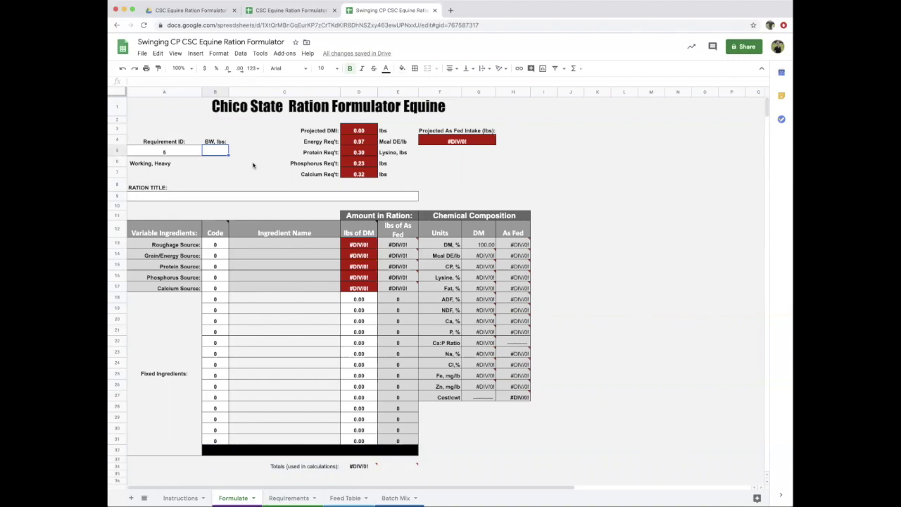
{"action": "type", "text": "1000"}
{"action": "key", "text": "Return"}
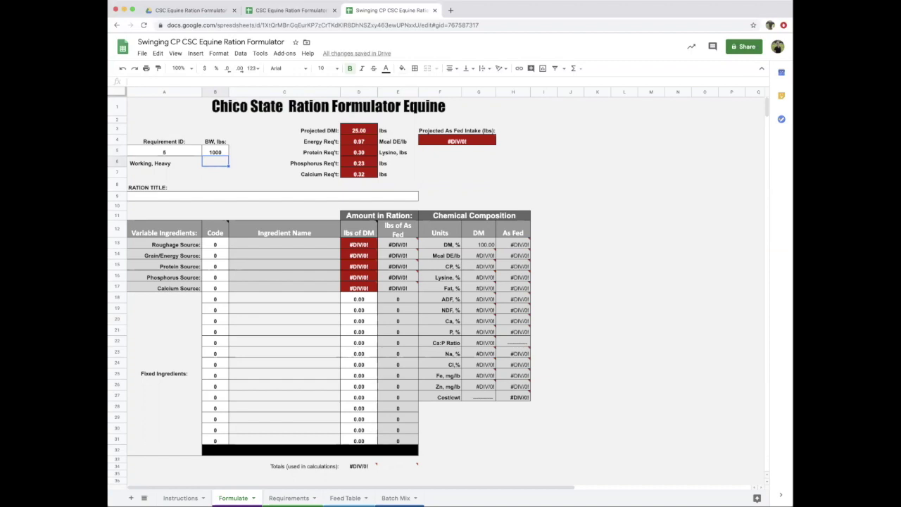
{"action": "left_click", "coordinate": [290, 497]}
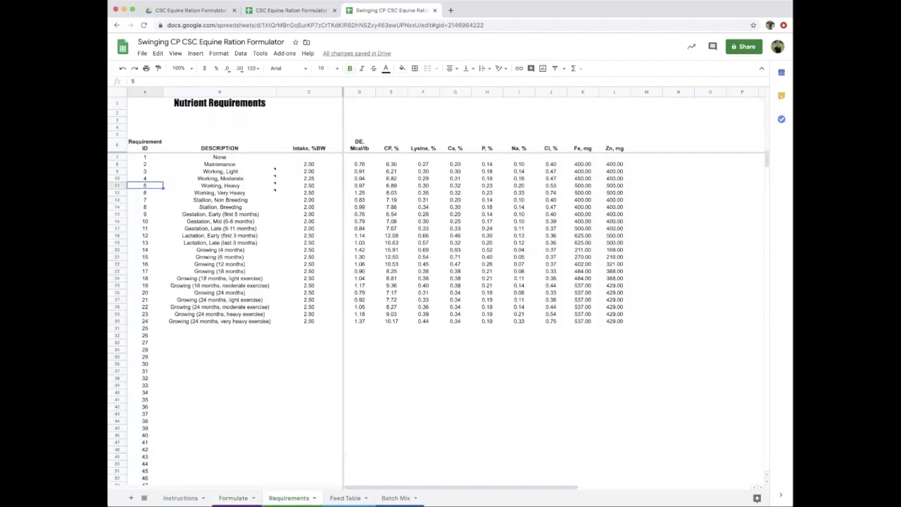
{"action": "left_click", "coordinate": [308, 186]}
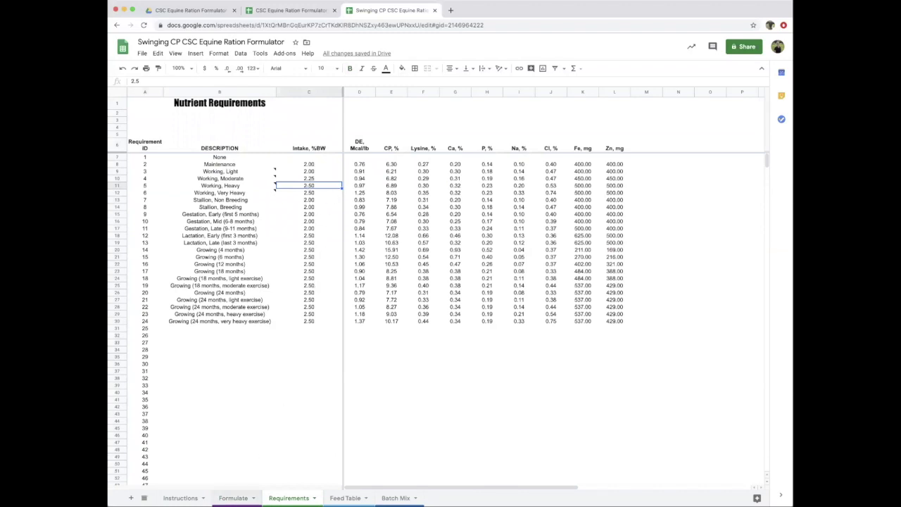
{"action": "left_click", "coordinate": [231, 497]}
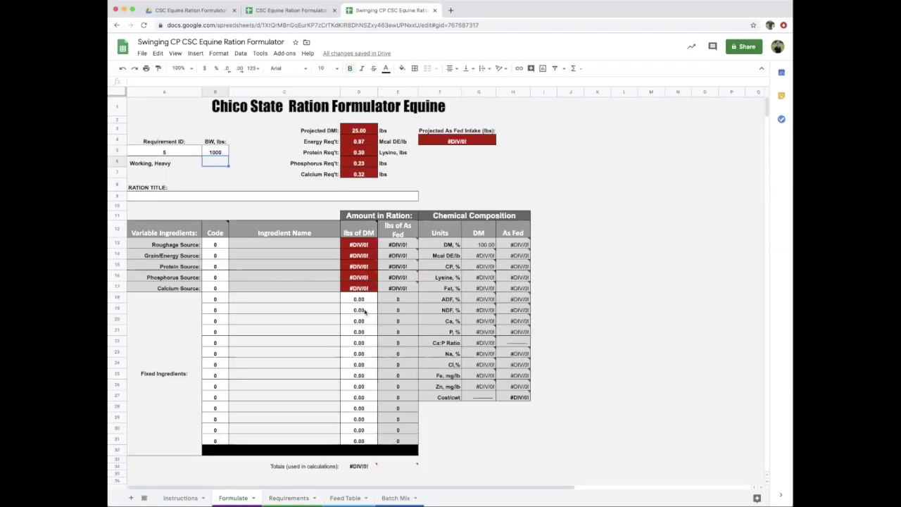
Type 'Swinging CP Working Horses' into the Ration Title cell.
{"action": "mouse_move", "coordinate": [465, 148]}
{"action": "left_click", "coordinate": [282, 196]}
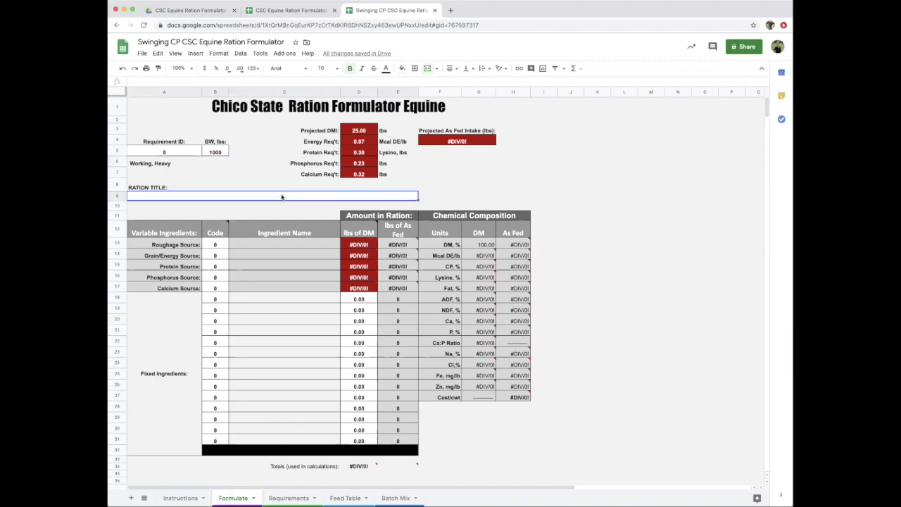
{"action": "type", "text": "Swinging "}
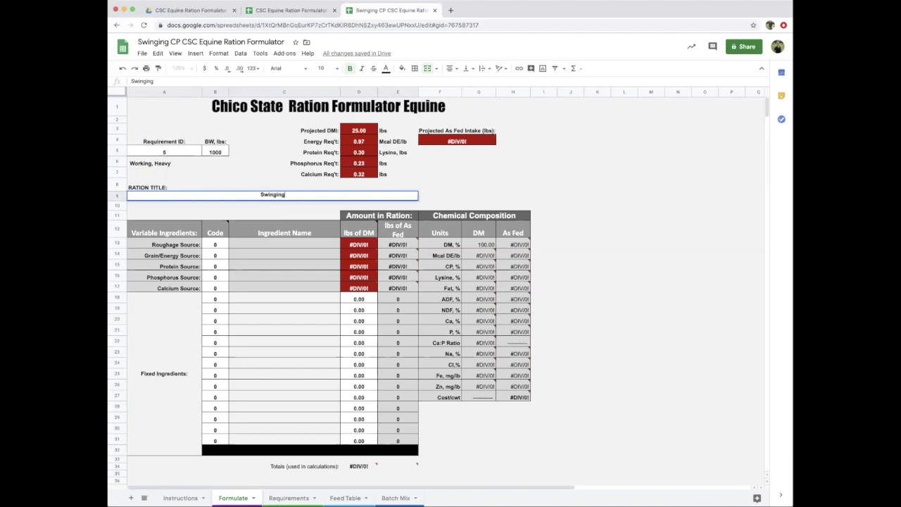
{"action": "type", "text": "CP"}
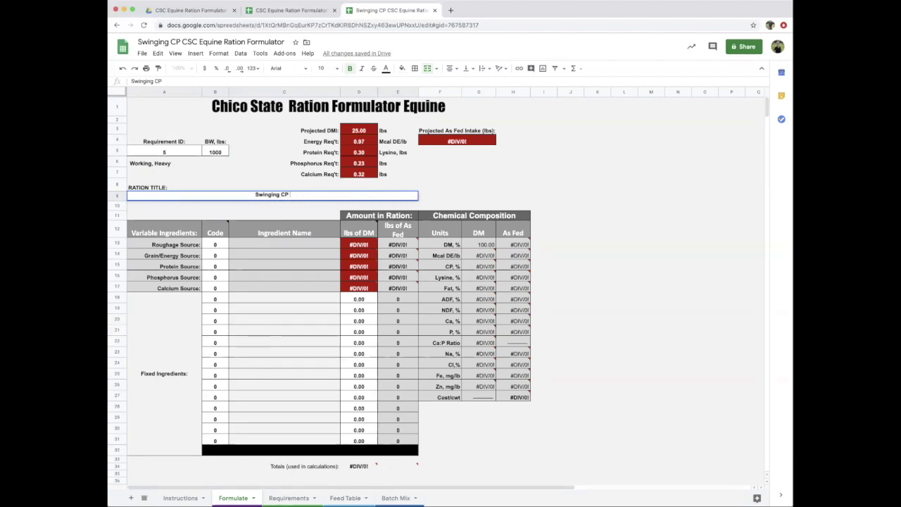
{"action": "type", "text": " Working Horses"}
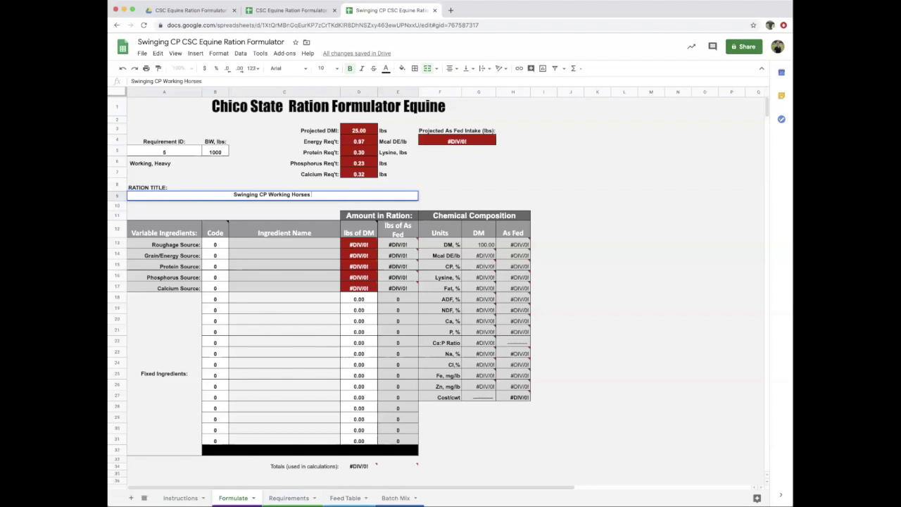
Commit the 'Swinging CP Working Horses' ration title by clicking another cell.
{"action": "left_click", "coordinate": [273, 216]}
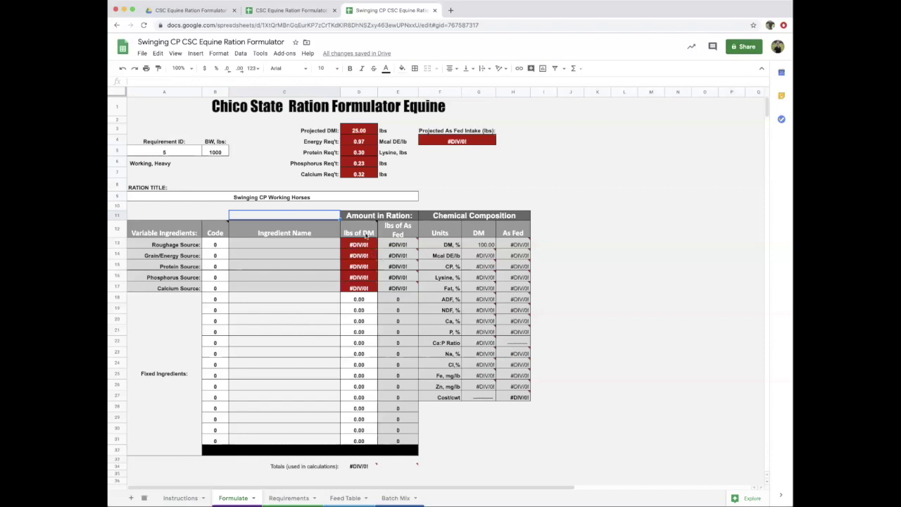
{"action": "mouse_move", "coordinate": [363, 234]}
{"action": "key", "text": "Return"}
{"action": "left_click", "coordinate": [216, 245]}
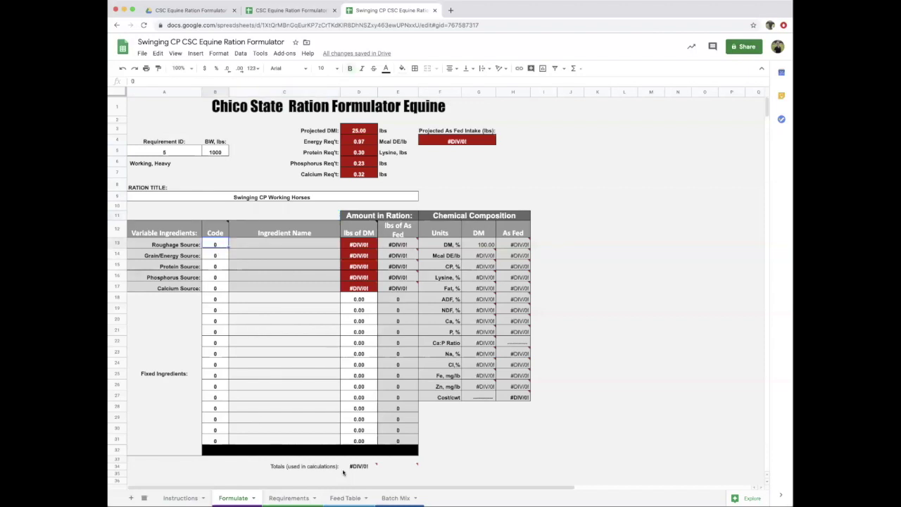
Look up Bermudagrass Hay, Tifton 85 in the Feed Table and enter its code 6 as roughage.
{"action": "left_click", "coordinate": [344, 497]}
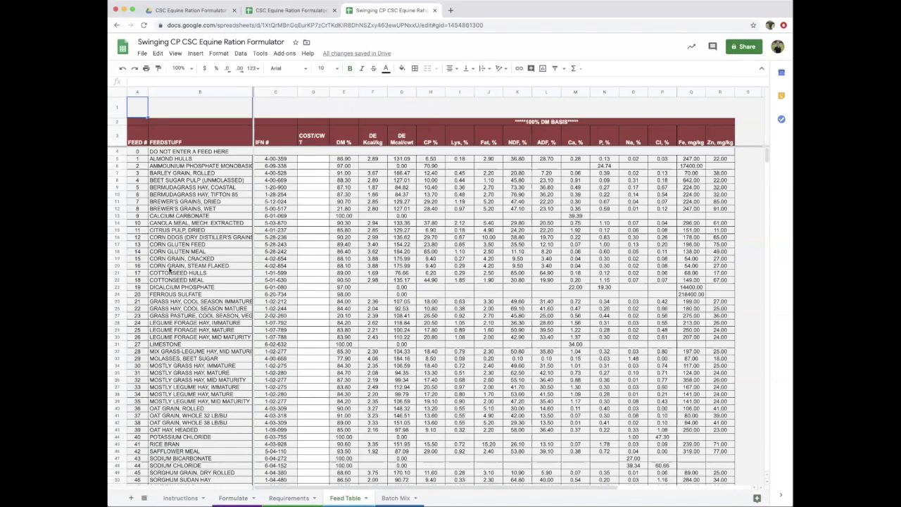
{"action": "left_click", "coordinate": [179, 196]}
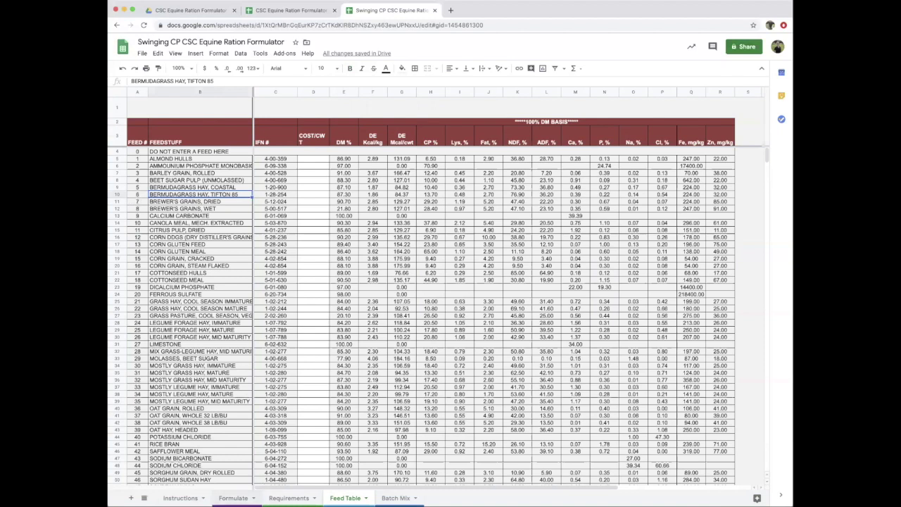
{"action": "left_click", "coordinate": [233, 498]}
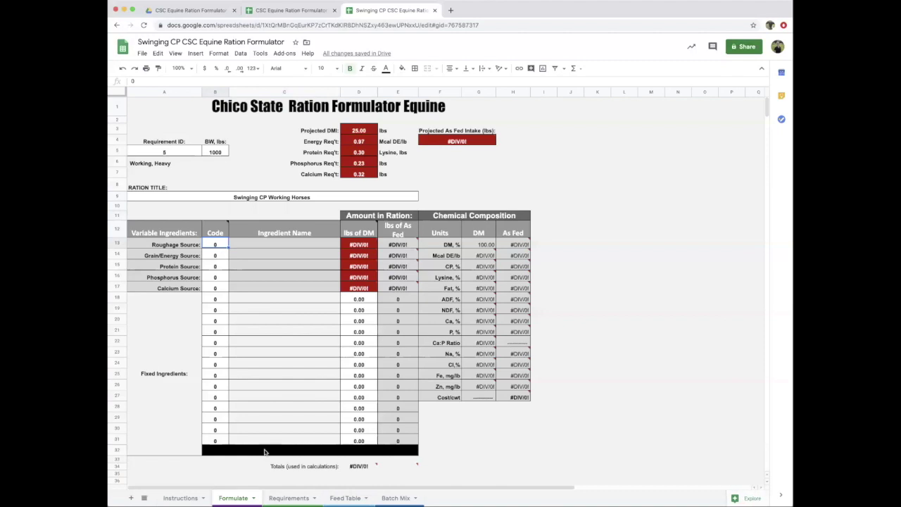
{"action": "type", "text": "6"}
{"action": "key", "text": "Return"}
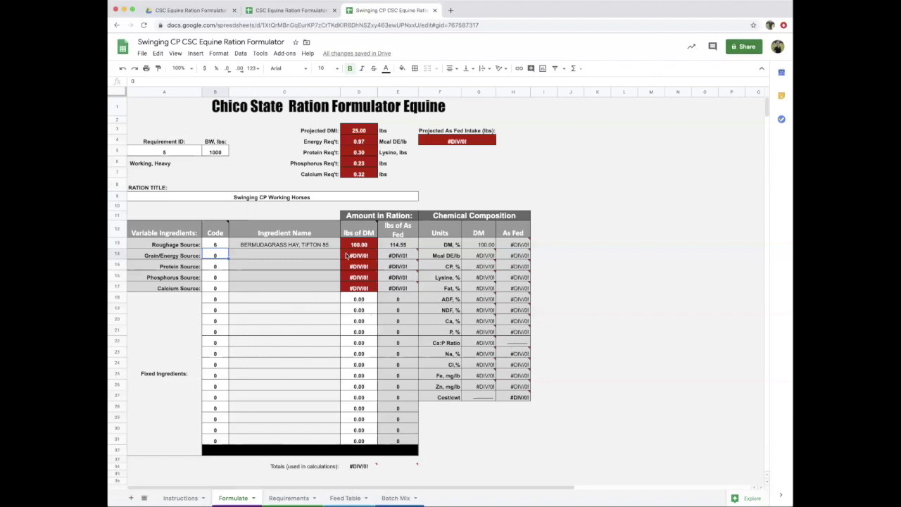
Look up Oat Grain, Rolled in the Feed Table and enter code 36 as the grain source.
{"action": "mouse_move", "coordinate": [347, 256]}
{"action": "left_click", "coordinate": [344, 498]}
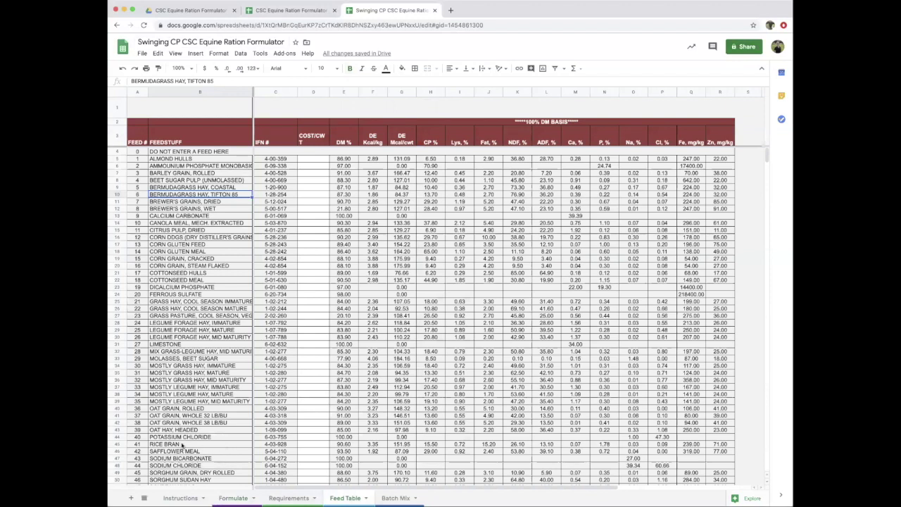
{"action": "scroll", "coordinate": [184, 446], "scroll_direction": "down", "scroll_amount": 3}
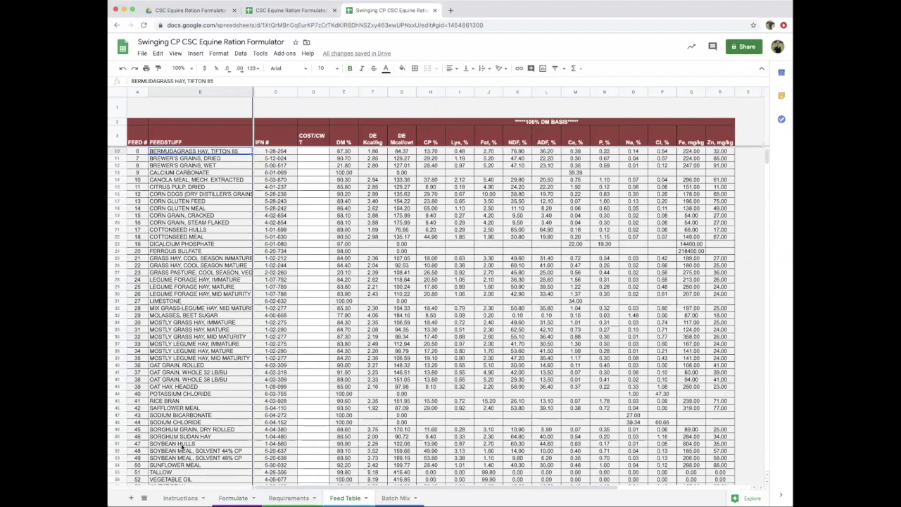
{"action": "left_click", "coordinate": [146, 351]}
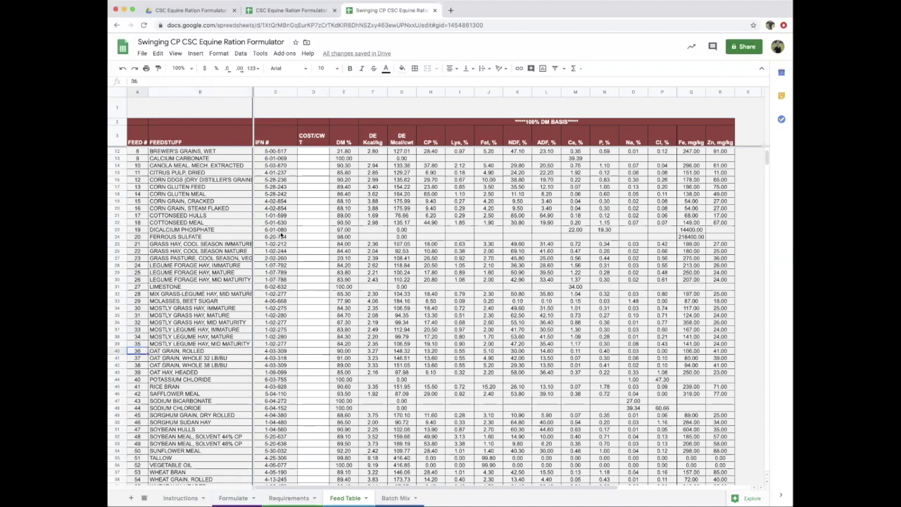
{"action": "left_click", "coordinate": [233, 497]}
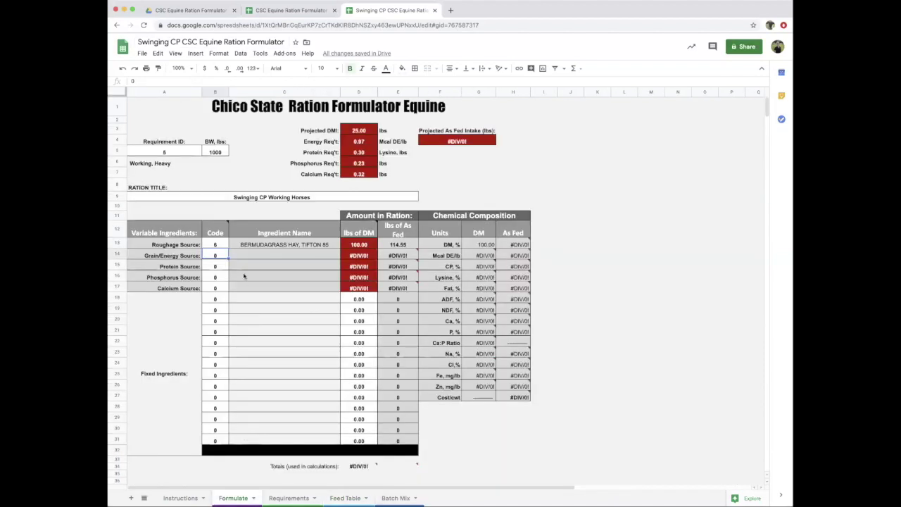
{"action": "type", "text": "36"}
{"action": "key", "text": "Return"}
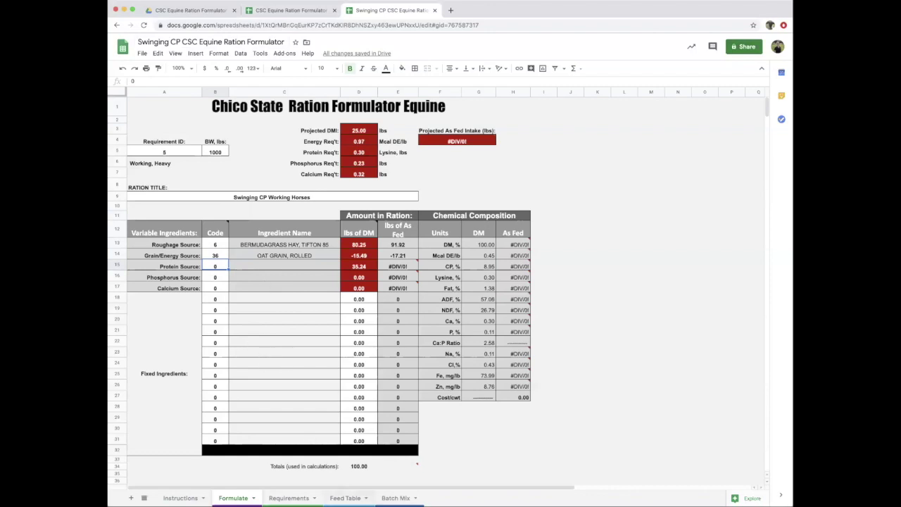
Look up the corn DDGS code on the Feed Table and enter 12 as the protein source.
{"action": "left_click", "coordinate": [362, 496]}
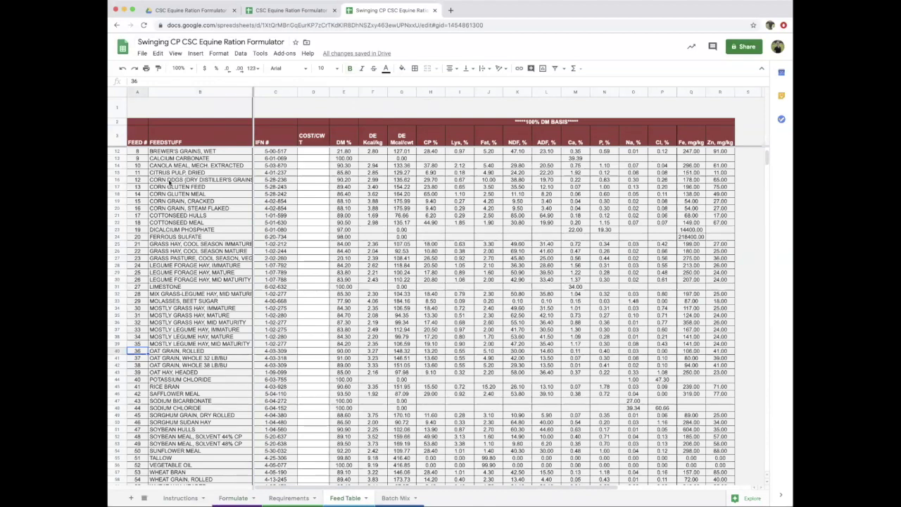
{"action": "left_click", "coordinate": [234, 497]}
{"action": "type", "text": "12"}
{"action": "key", "text": "Return"}
{"action": "scroll", "coordinate": [254, 481], "scroll_direction": "down", "scroll_amount": 1}
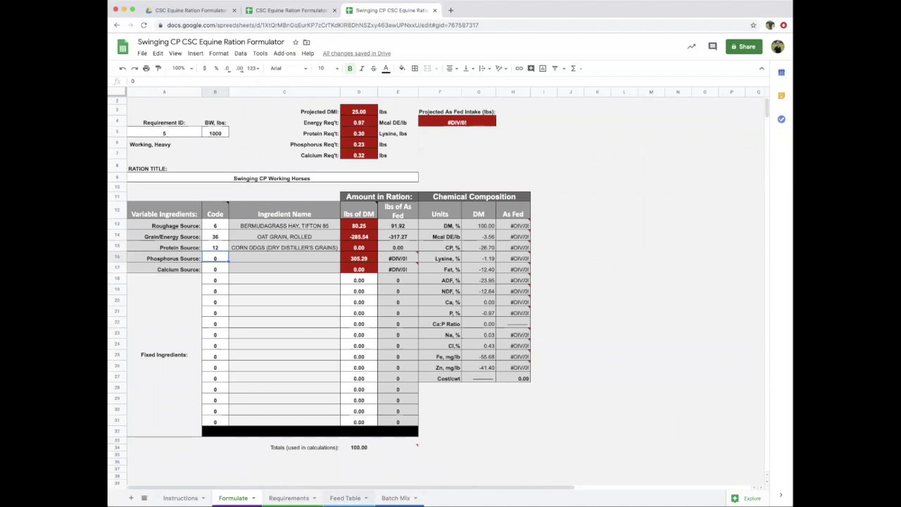
Enter dicalcium phosphate (19) and limestone (27) as the phosphorus and calcium sources.
{"action": "left_click", "coordinate": [345, 497]}
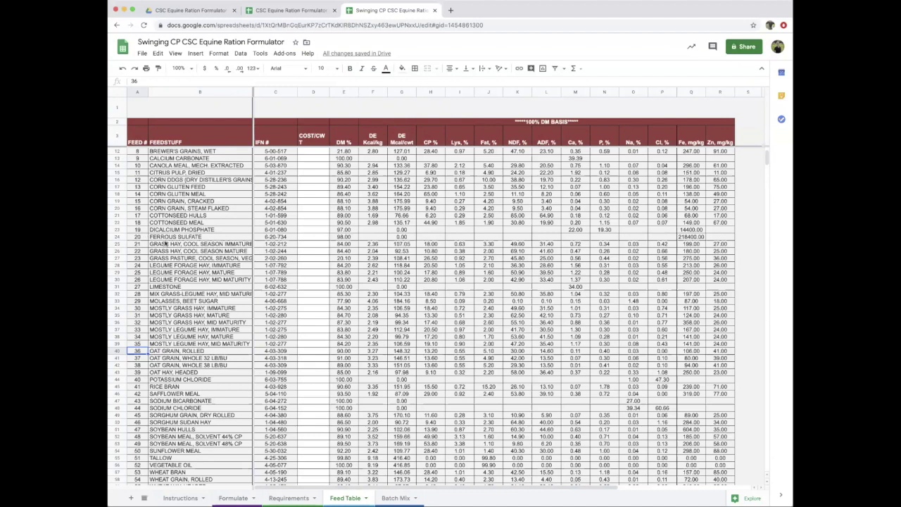
{"action": "left_click", "coordinate": [179, 230]}
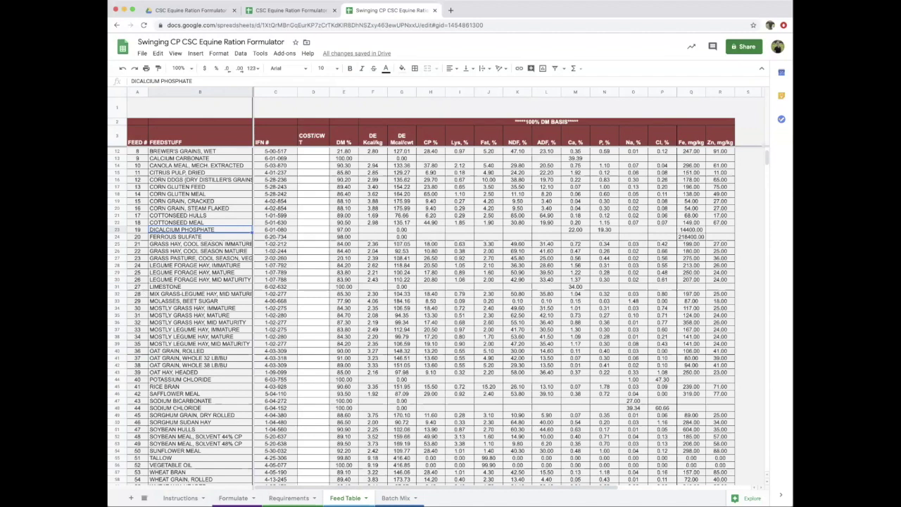
{"action": "left_click", "coordinate": [248, 496]}
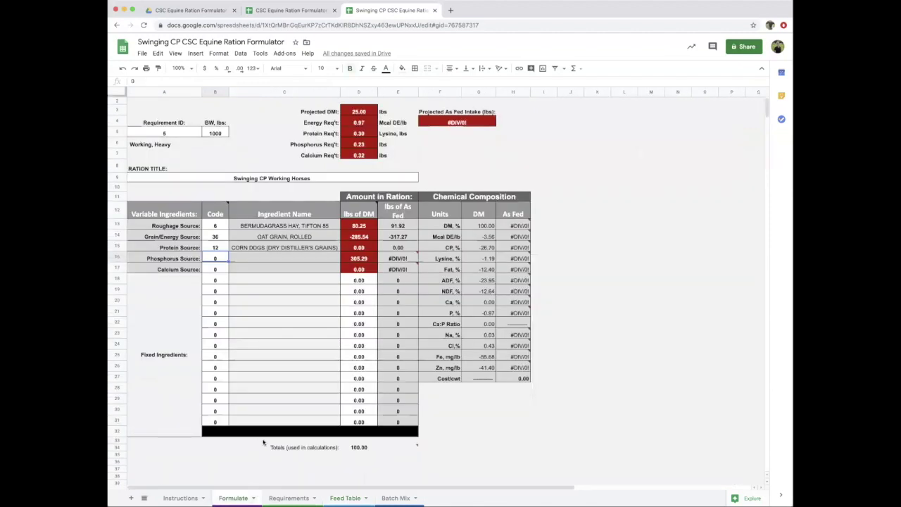
{"action": "type", "text": "19"}
{"action": "key", "text": "Return"}
{"action": "type", "text": "27"}
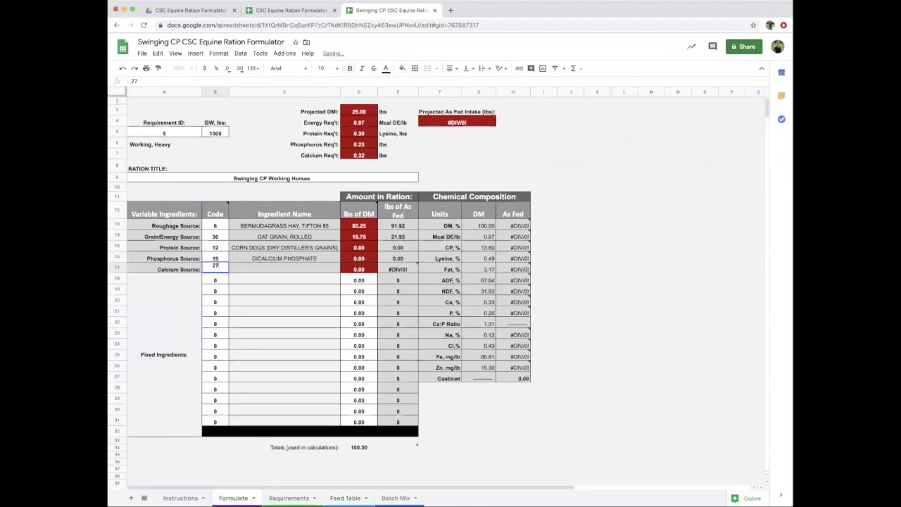
{"action": "key", "text": "Return"}
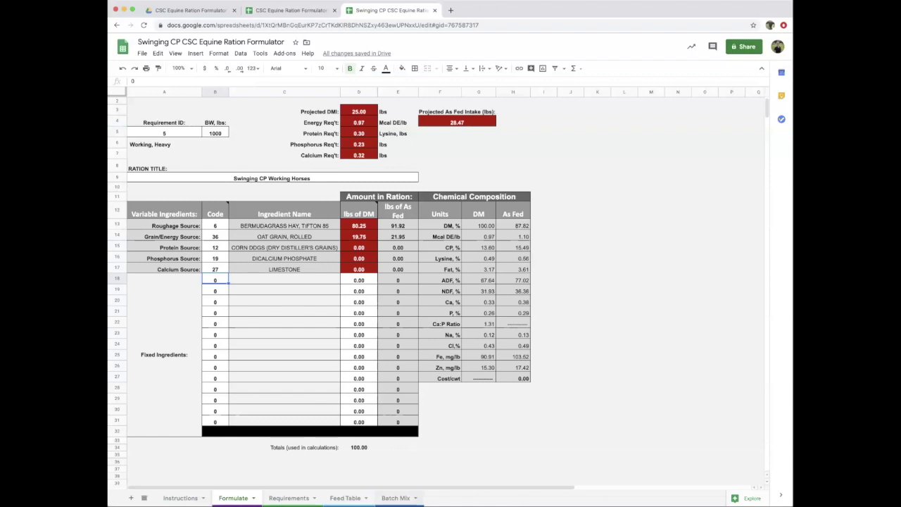
Set Batch Size E8 to 30 (after briefly trying 29), giving 24.22 lbs hay and 5.78 lbs oats.
{"action": "left_click", "coordinate": [395, 498]}
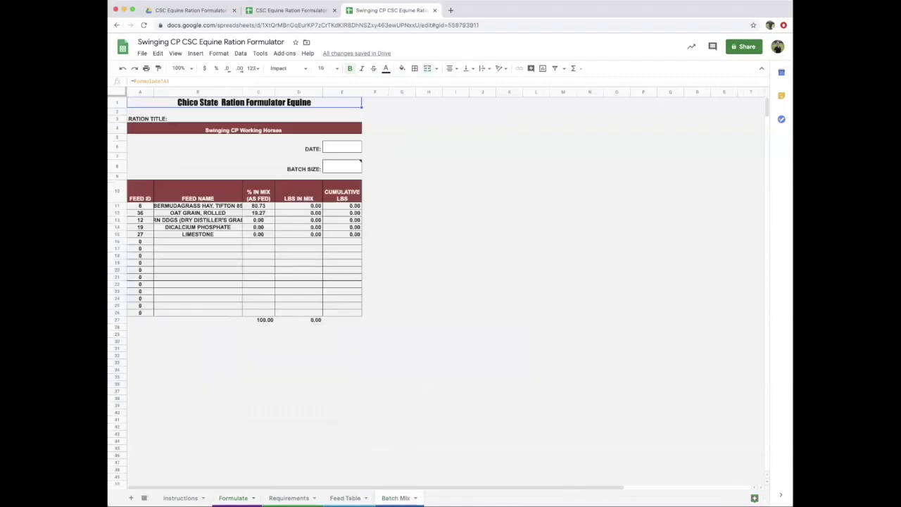
{"action": "left_click", "coordinate": [341, 167]}
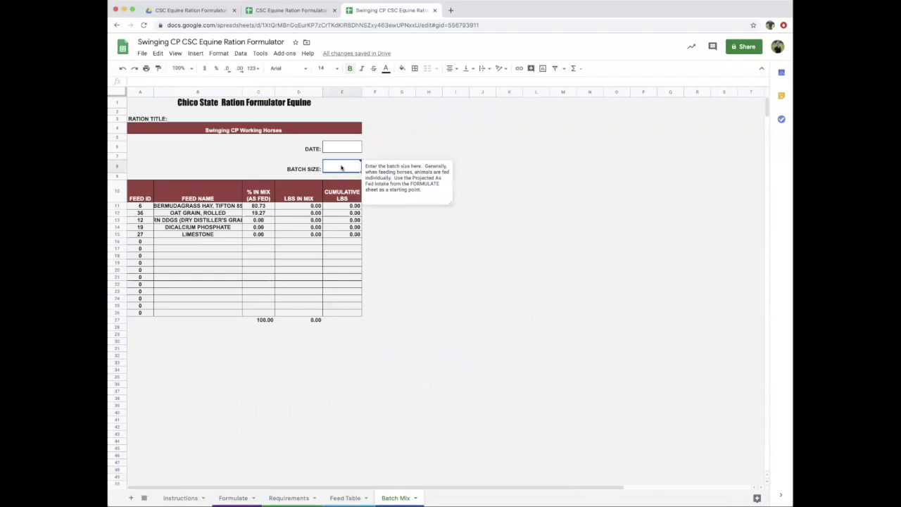
{"action": "type", "text": "30"}
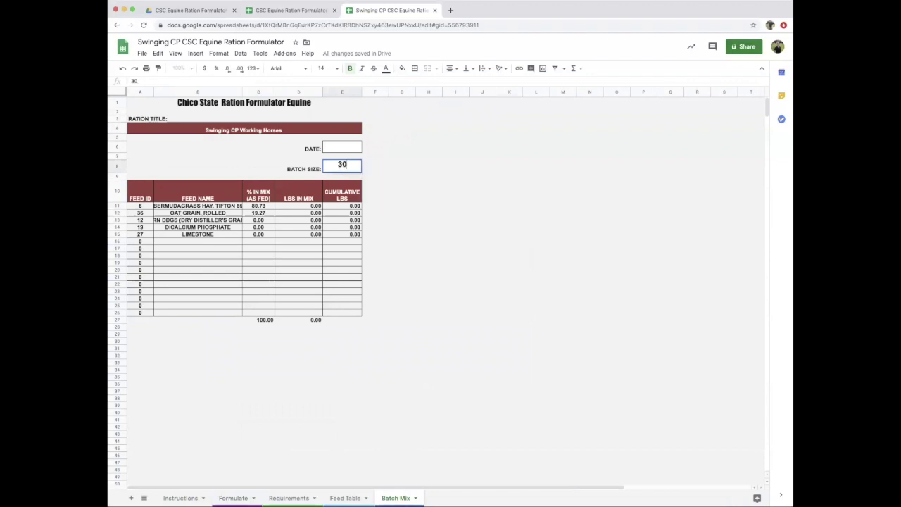
{"action": "key", "text": "BackSpace"}
{"action": "key", "text": "BackSpace"}
{"action": "type", "text": "29"}
{"action": "key", "text": "Return"}
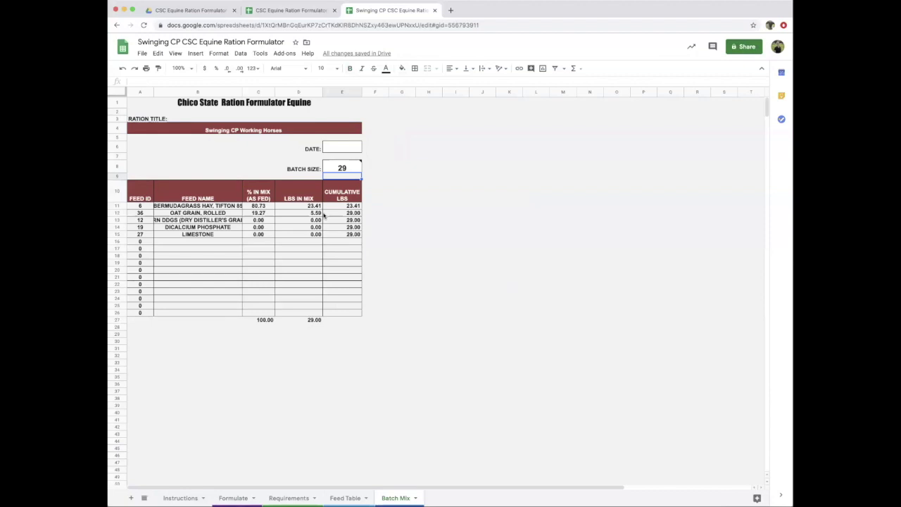
{"action": "key", "text": "Up"}
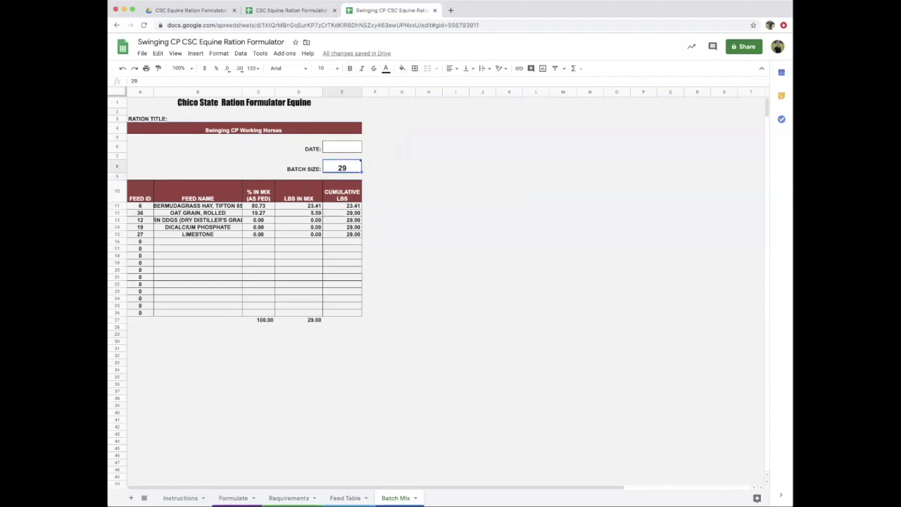
{"action": "type", "text": "30"}
{"action": "key", "text": "Return"}
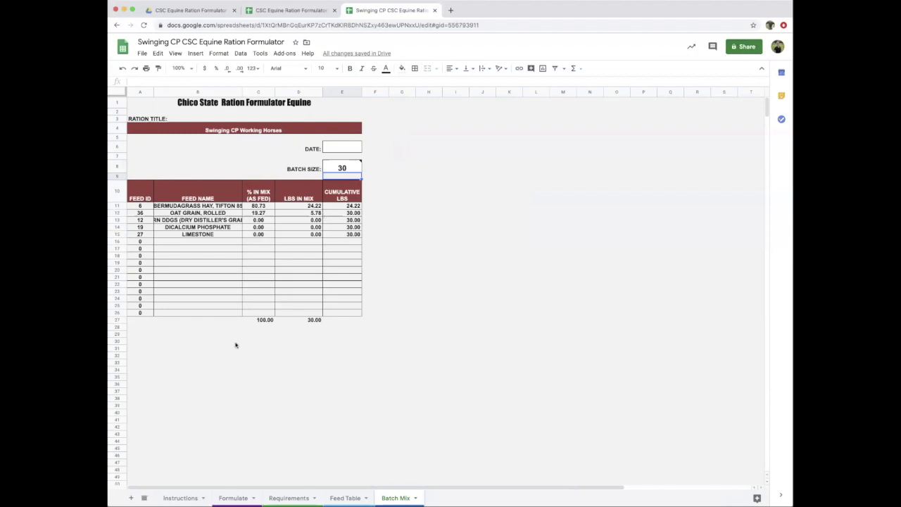
{"action": "left_click", "coordinate": [243, 497]}
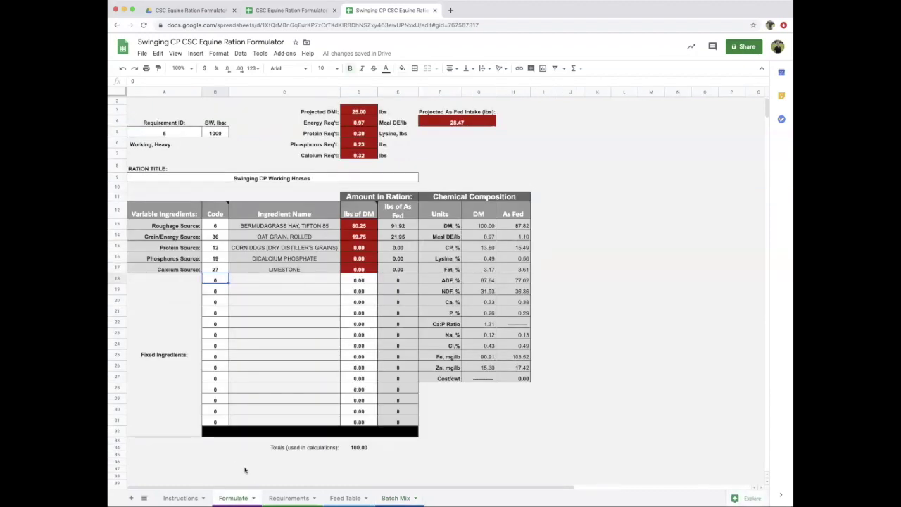
Check the Requirements list and set the Requirement ID in A5 to 3, Working, Light.
{"action": "left_click", "coordinate": [288, 497]}
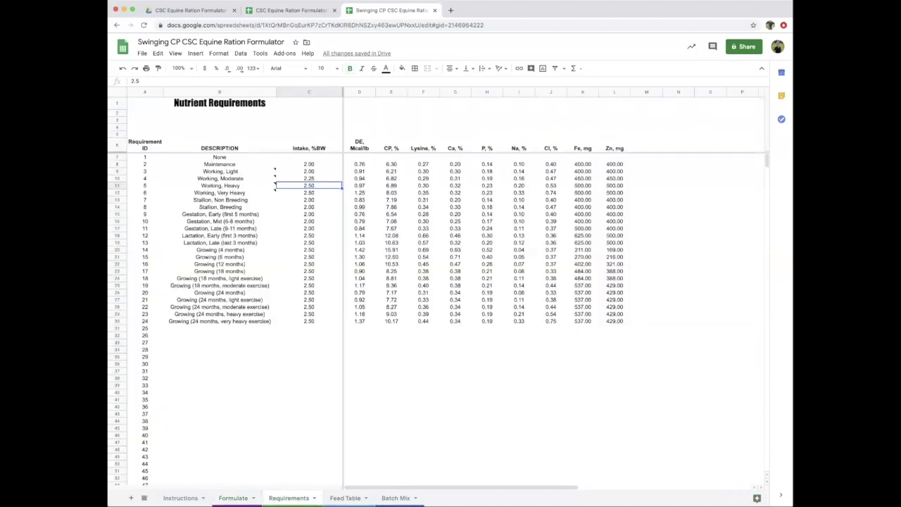
{"action": "left_click", "coordinate": [233, 497]}
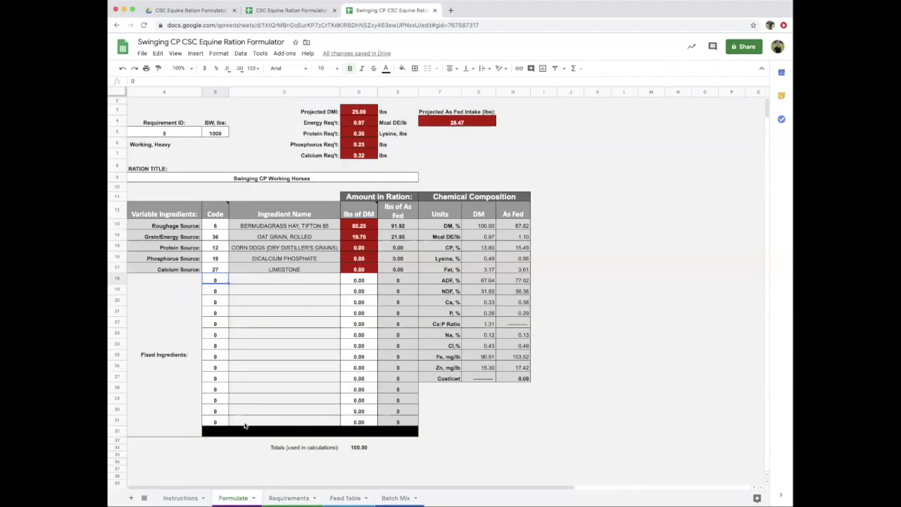
{"action": "left_click", "coordinate": [176, 133]}
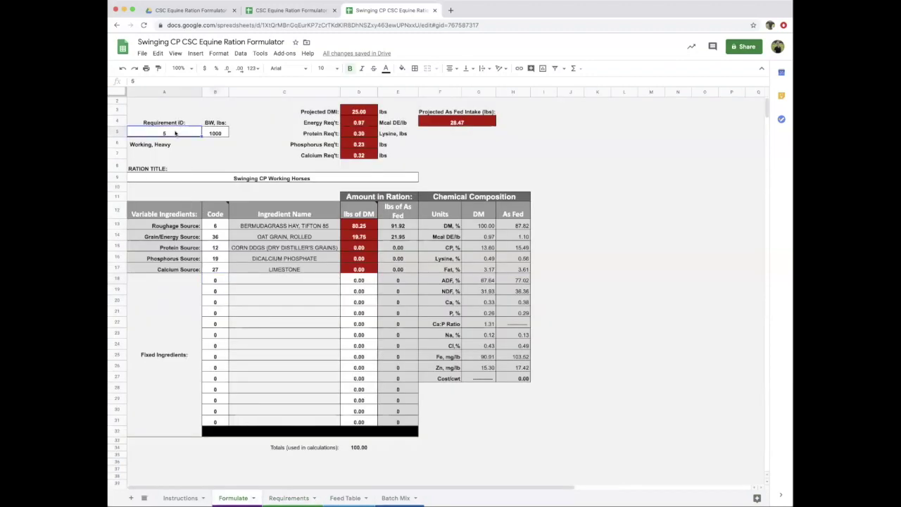
{"action": "type", "text": "3"}
{"action": "key", "text": "Return"}
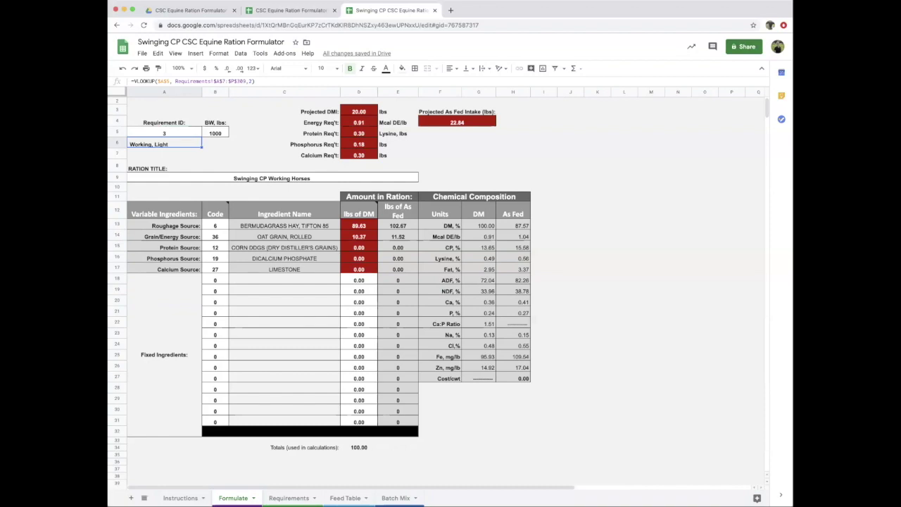
Change the Requirement ID to 2, Maintenance, giving DMI 20.00 lbs and 100.00 lbs DM hay.
{"action": "left_click", "coordinate": [164, 133]}
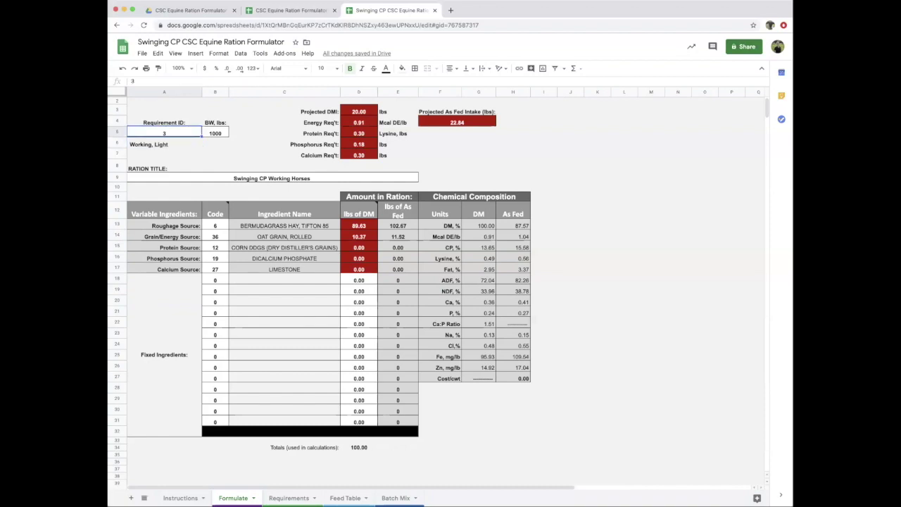
{"action": "type", "text": "2"}
{"action": "key", "text": "Return"}
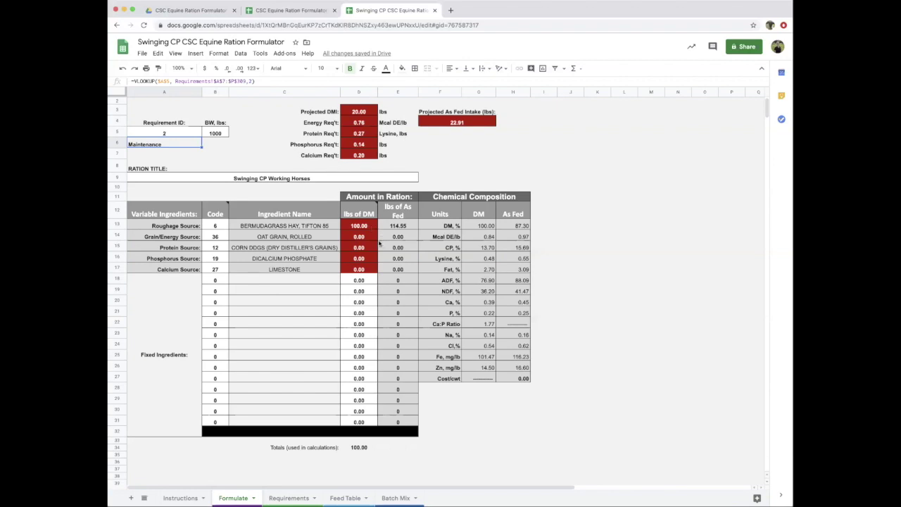
{"action": "scroll", "coordinate": [372, 249], "scroll_direction": "up", "scroll_amount": 1}
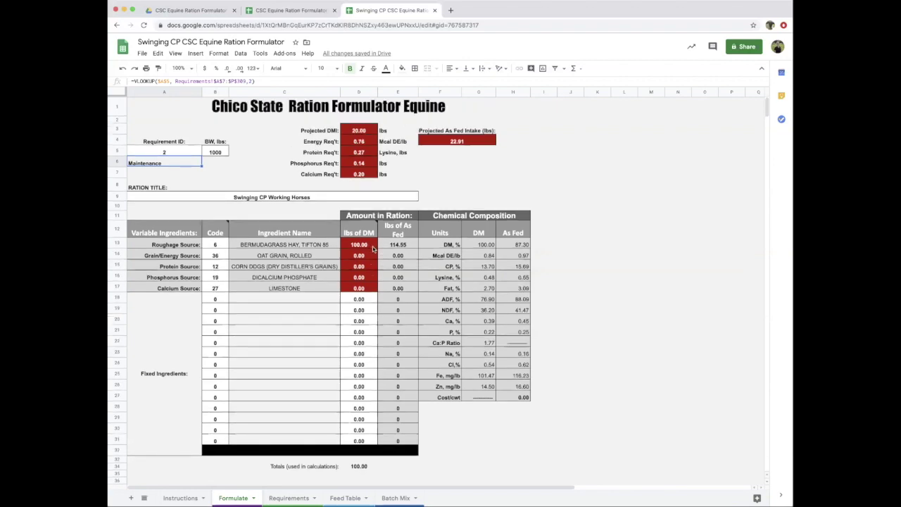